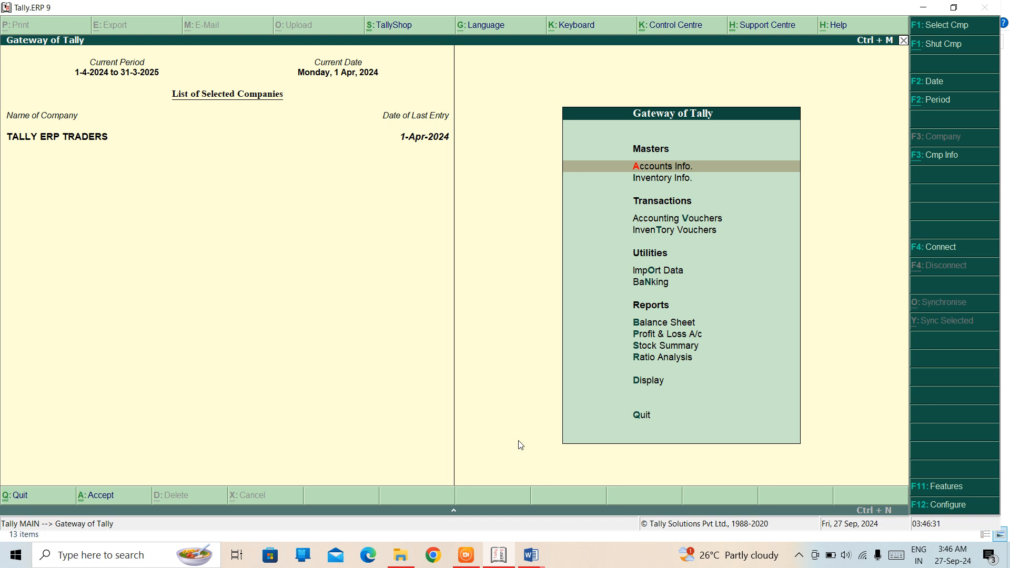
Start a receipt accounting voucher and credit the CAPITAL ledger with 1,00,000.
key(Down)
key(Down)
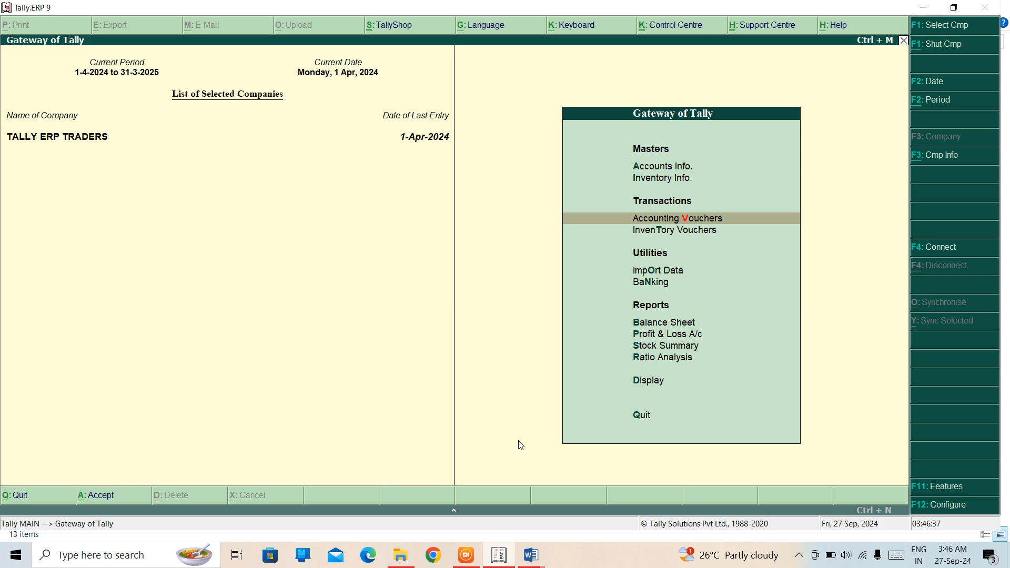
key(Return)
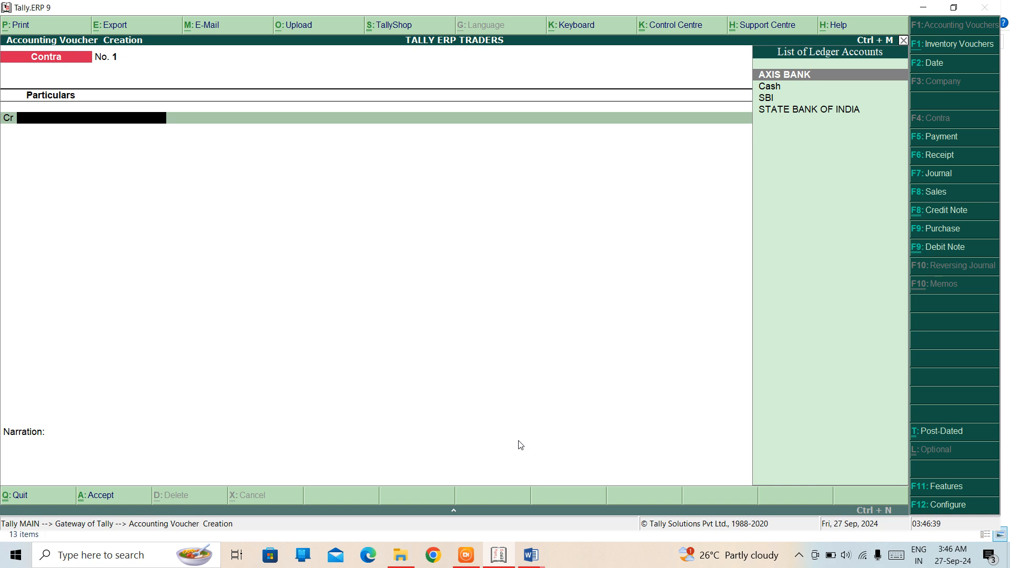
key(F6)
text(CA)
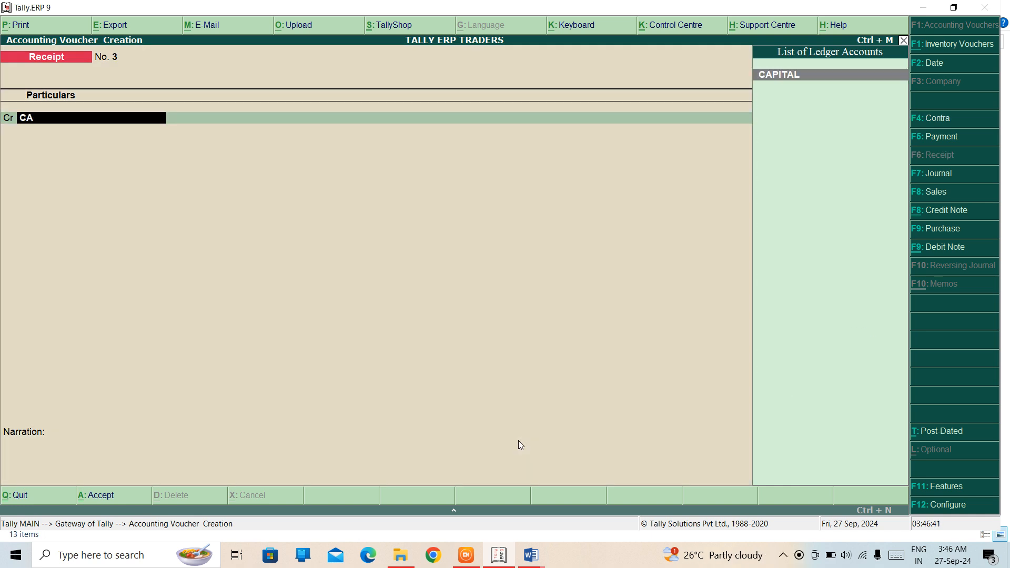
key(Return)
text(1)
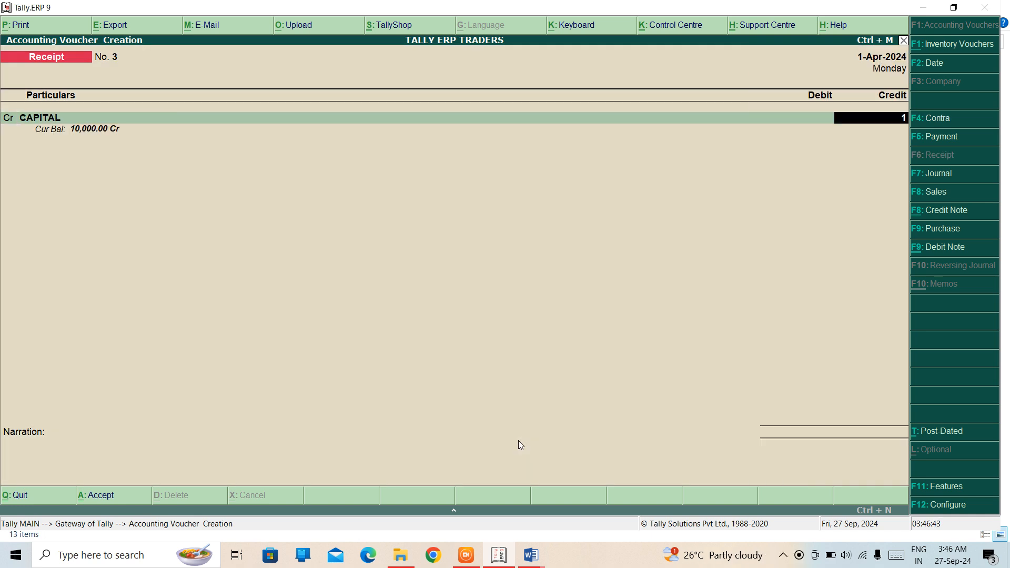
text(,00,000)
key(Return)
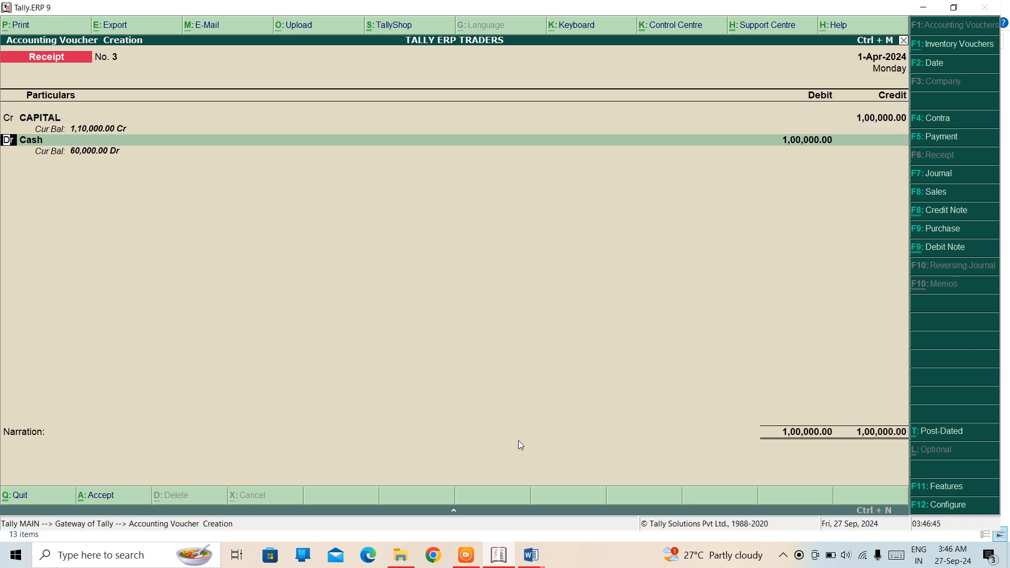
Set the CAPITAL credit to 5,00,000, save the receipt with Cash debited, and leave voucher creation.
key(BackSpace)
text(500000)
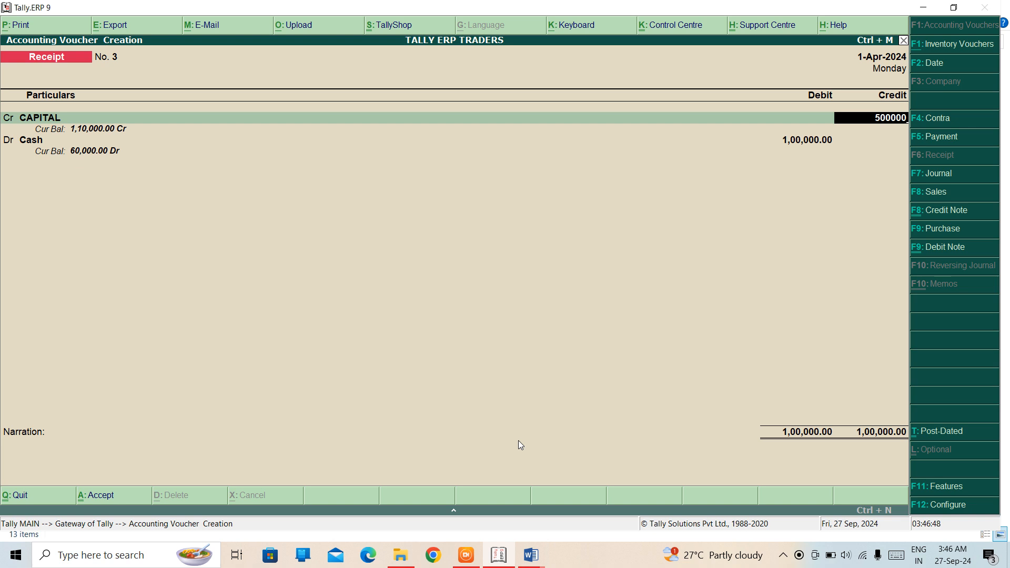
key(Return)
key(Return)
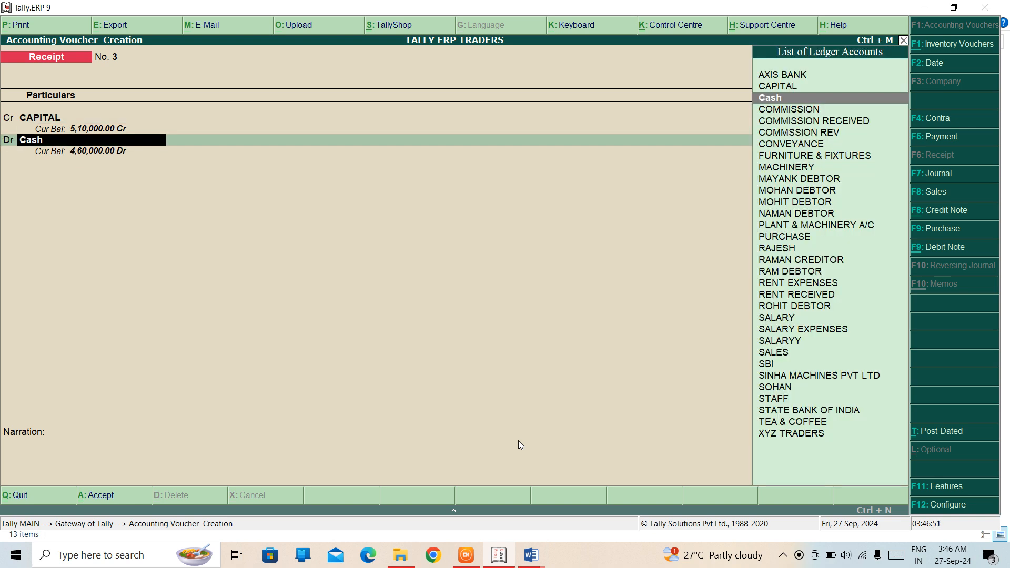
key(ctrl+a)
key(Escape)
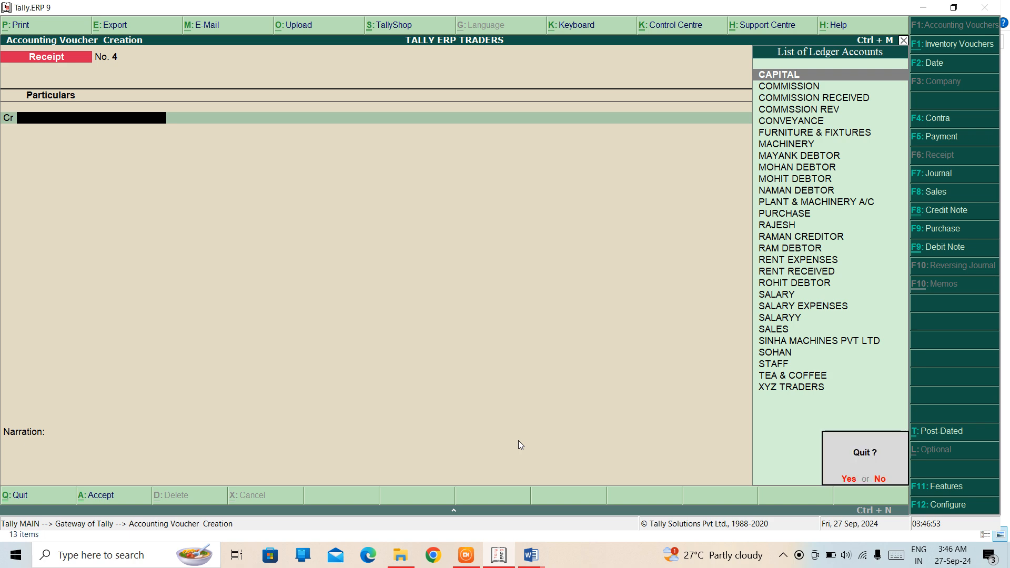
key(Return)
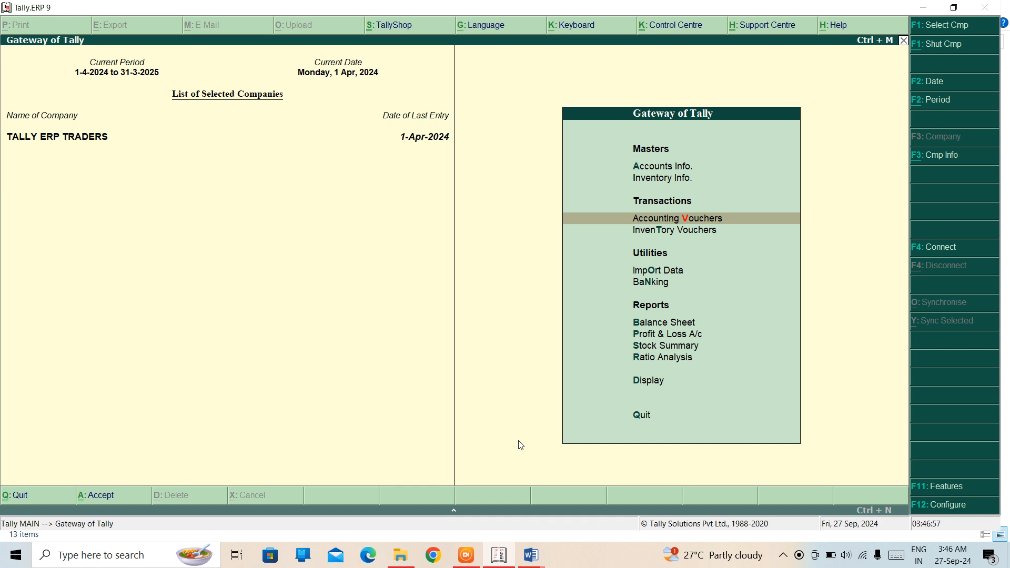
Start a purchase voucher with supplier invoice number 111 dated 1-Apr-2024 and Cash as the party account.
key(Return)
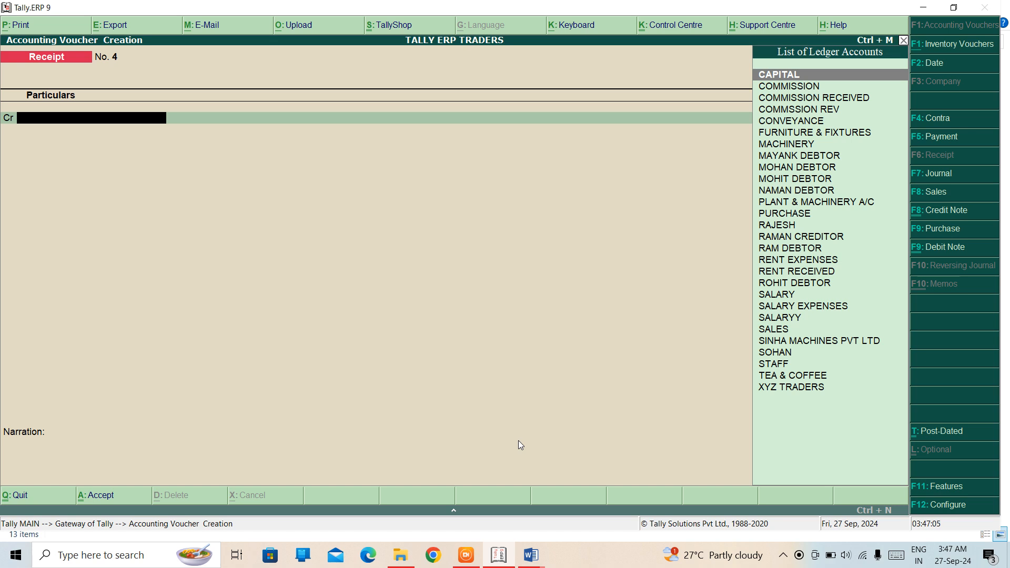
click(929, 229)
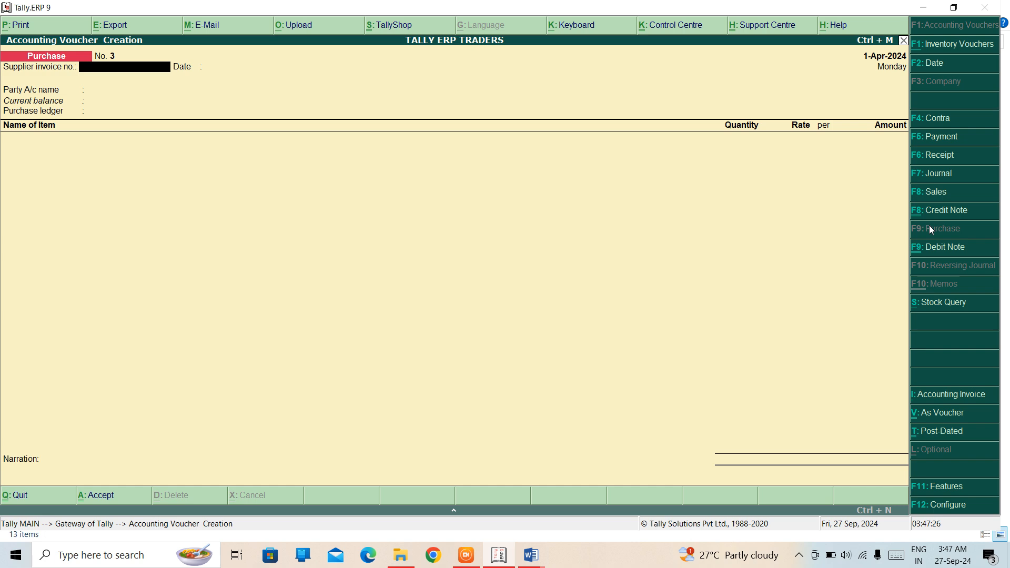
text(111)
key(Return)
key(Return)
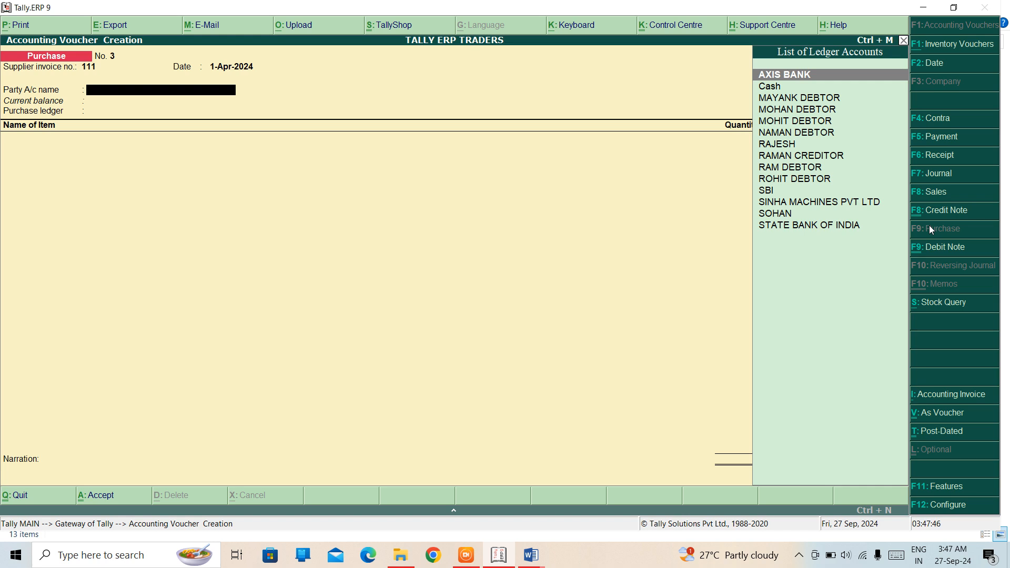
key(Down)
key(Return)
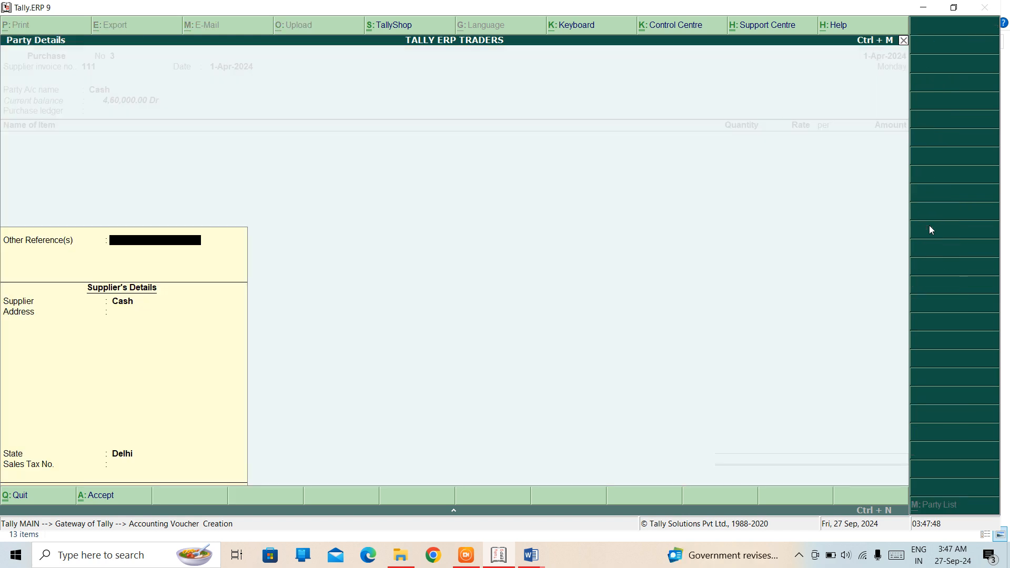
Fill in the supplier's name and address with the state Delhi, and choose PURCHASE as the purchase ledger.
key(Return)
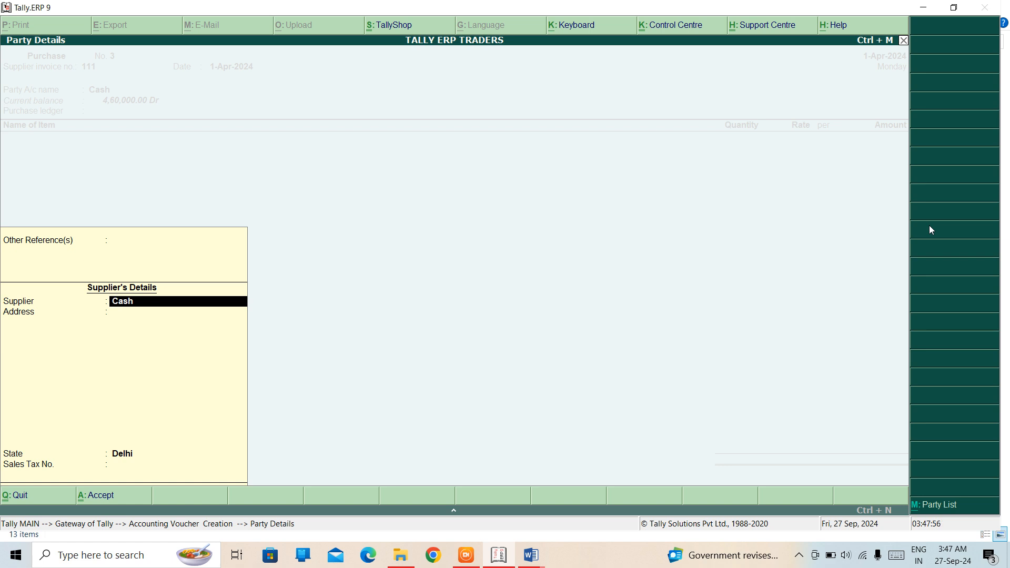
text(MR MOHAN)
key(Return)
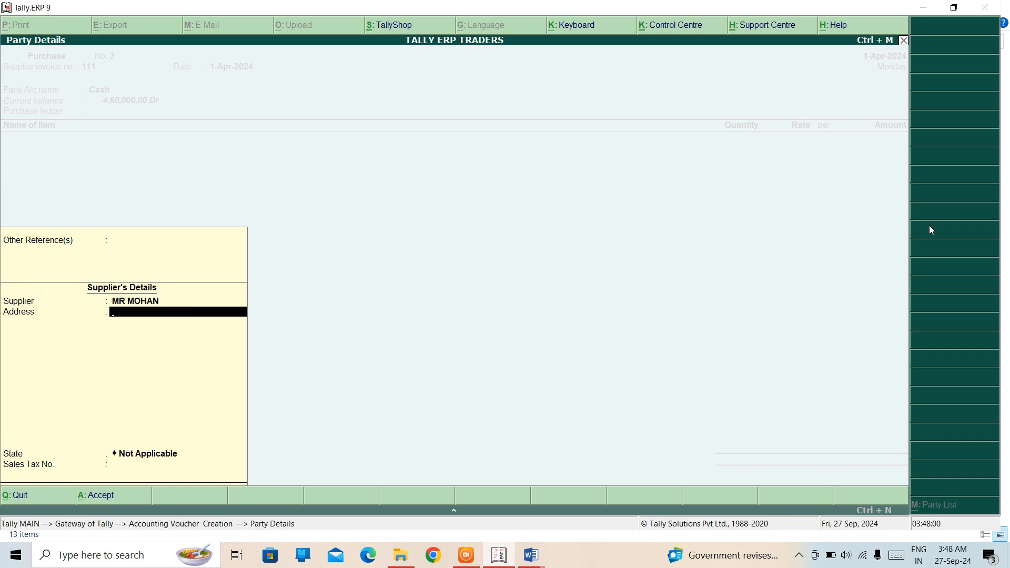
text(DELHI)
key(Return)
key(Return)
text(DEL)
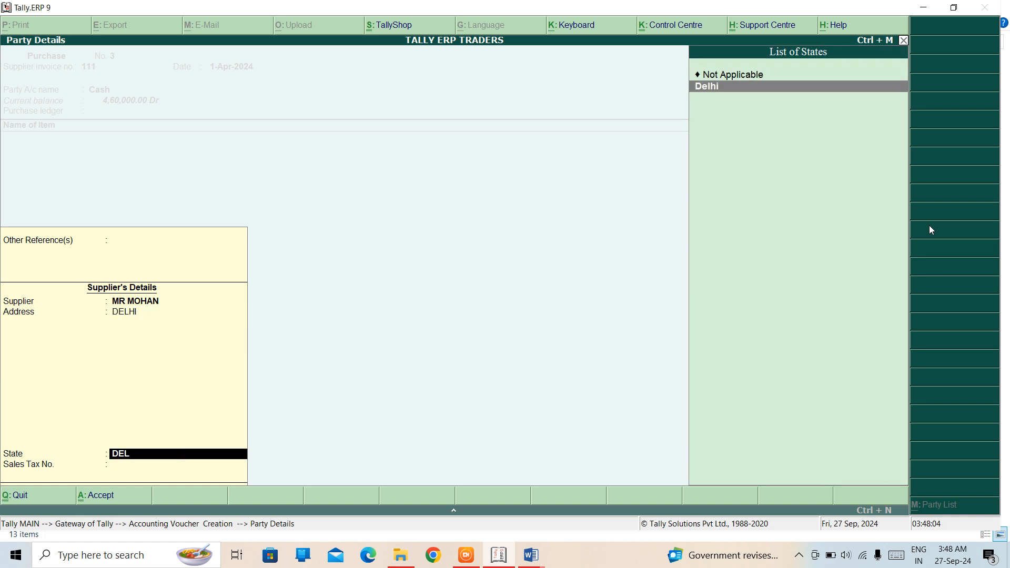
key(Return)
key(Return)
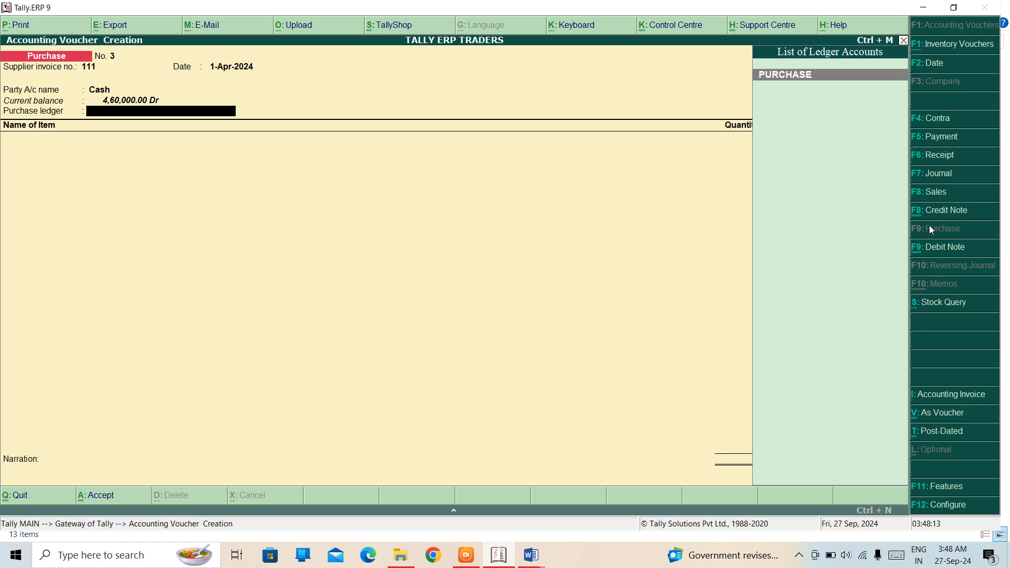
key(Return)
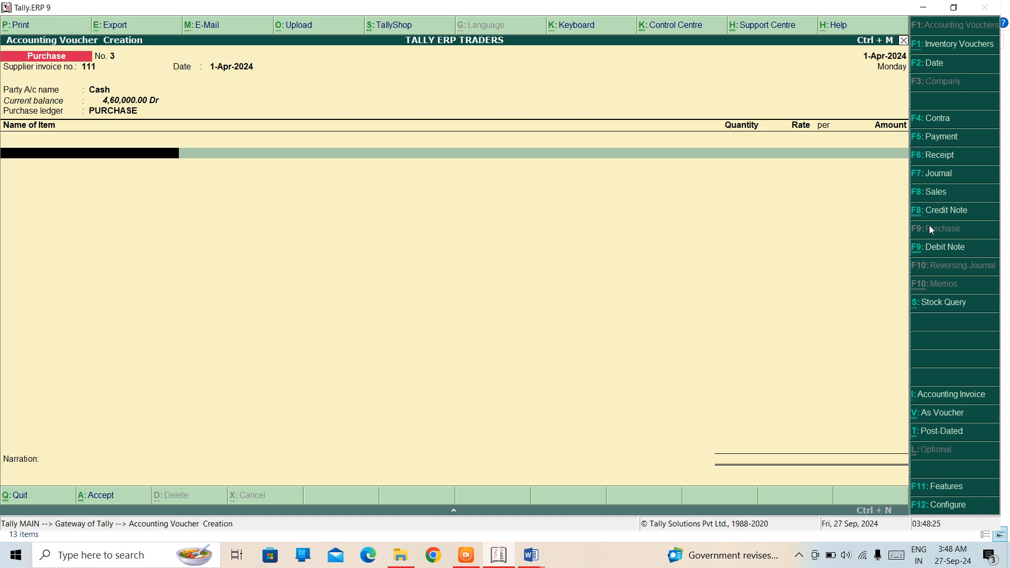
Begin creating a new stock item named COMPUTERS from within the purchase voucher, leaving its alias empty.
key(alt+c)
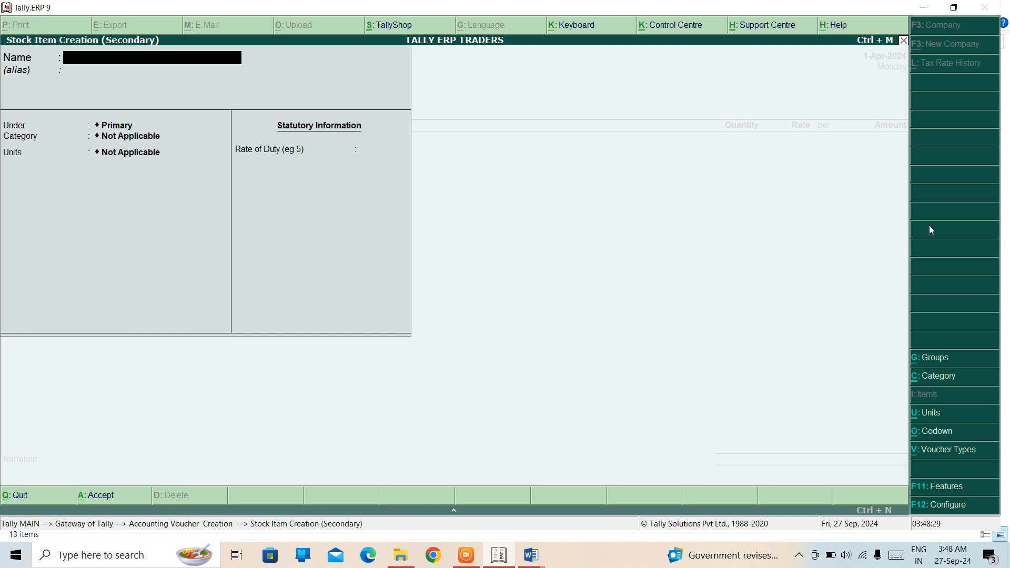
text(COMPUTERS)
key(Return)
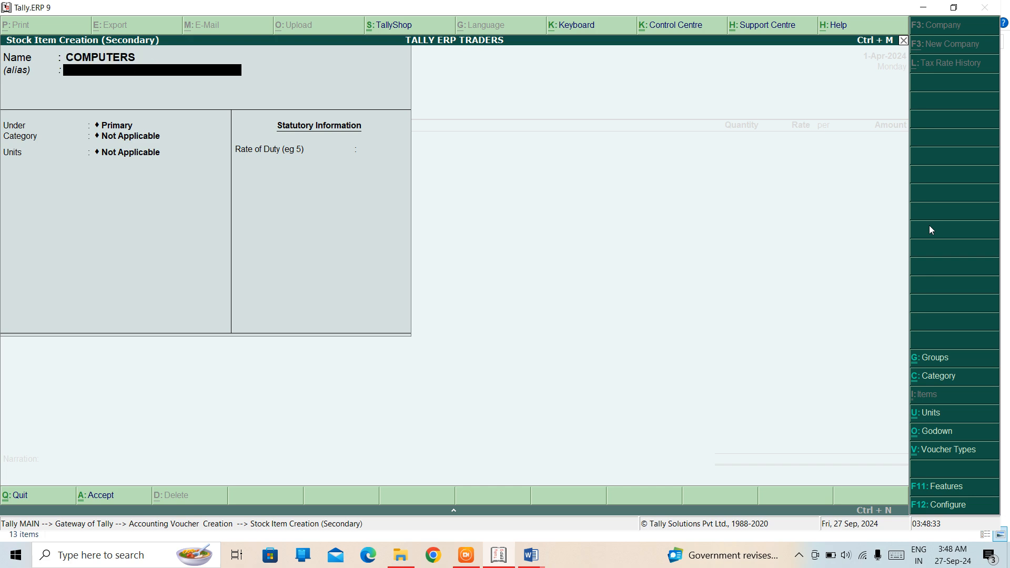
key(Return)
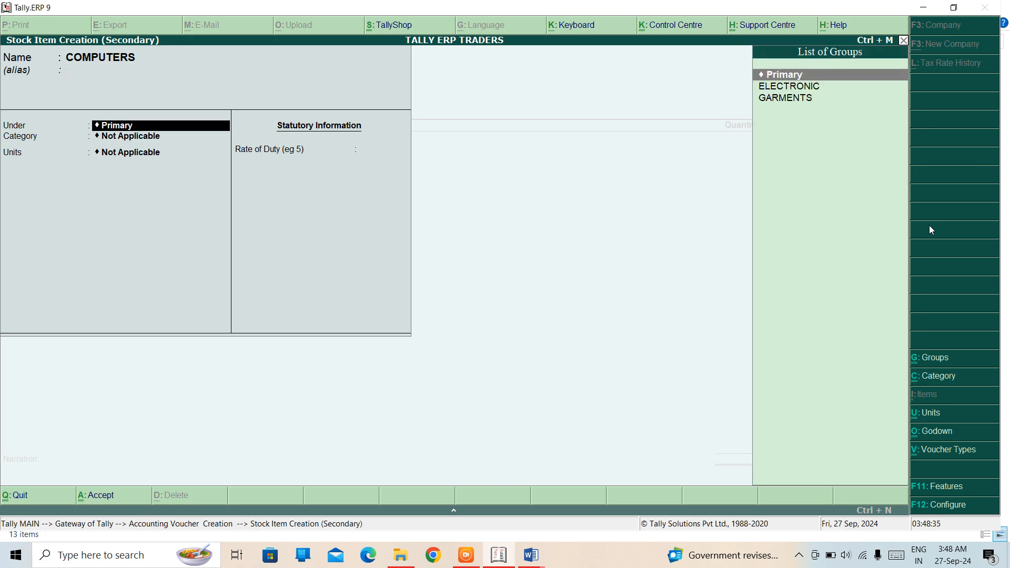
key(Down)
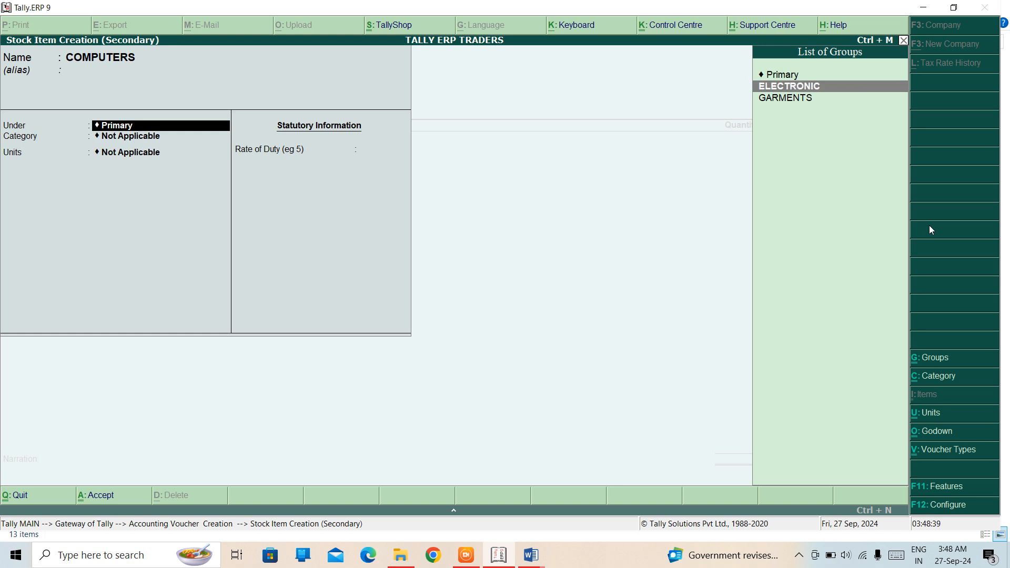
key(alt+c)
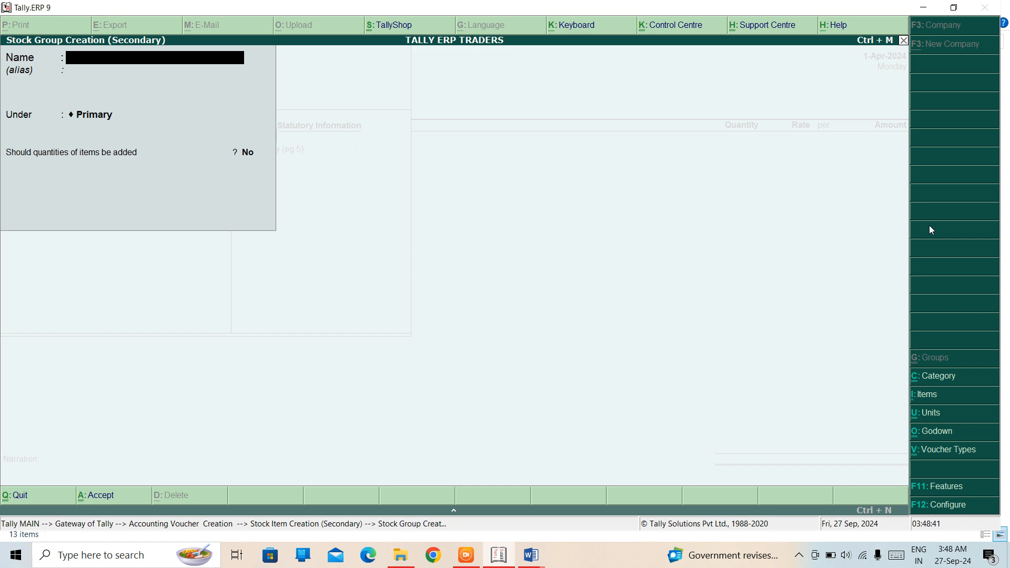
key(Escape)
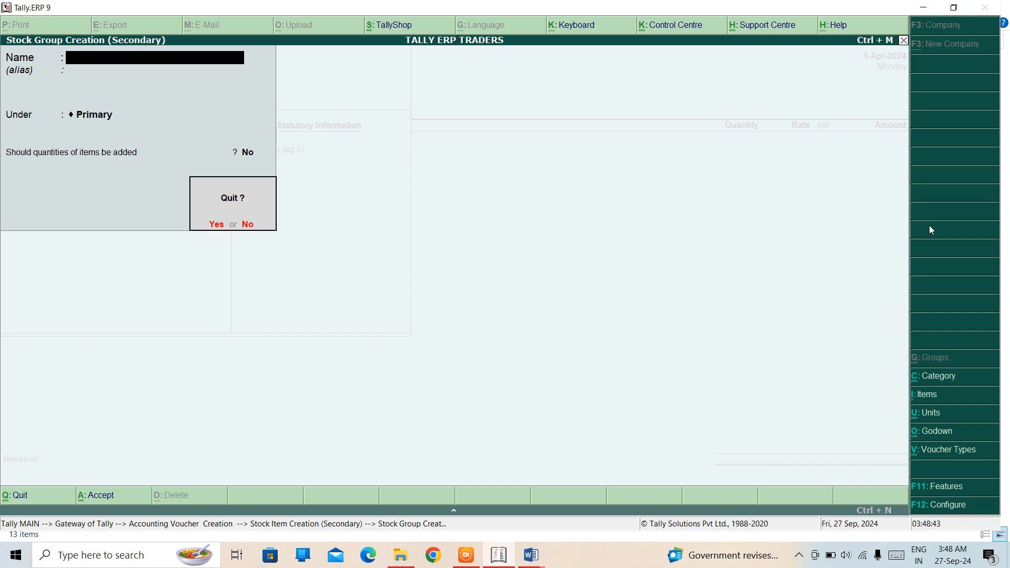
key(y)
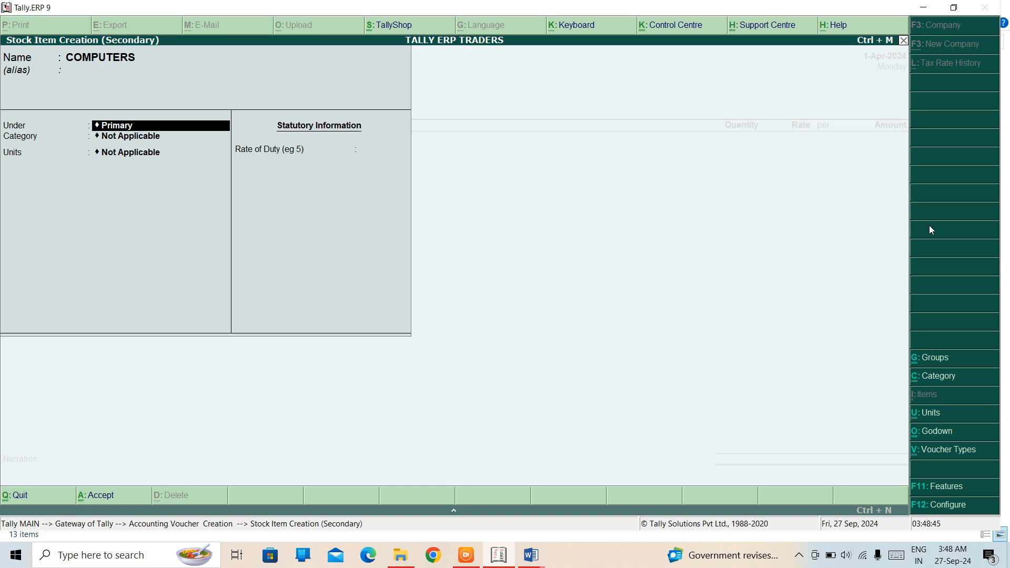
Place the COMPUTERS item under ELECTRONIC with category Not Applicable and units PCS, leave the duty rate empty, and save it.
key(BackSpace)
key(Return)
key(Down)
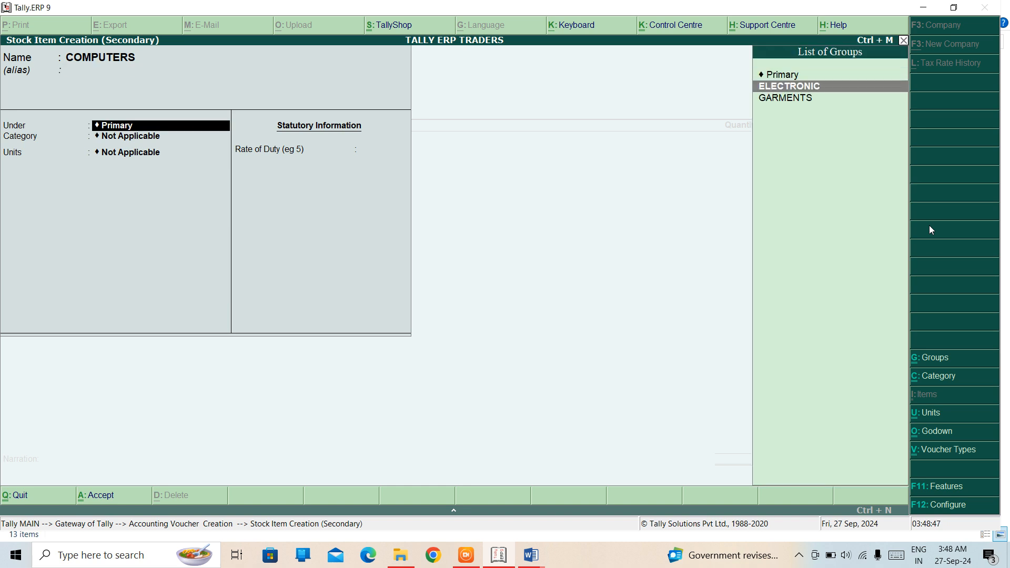
key(Return)
key(Down)
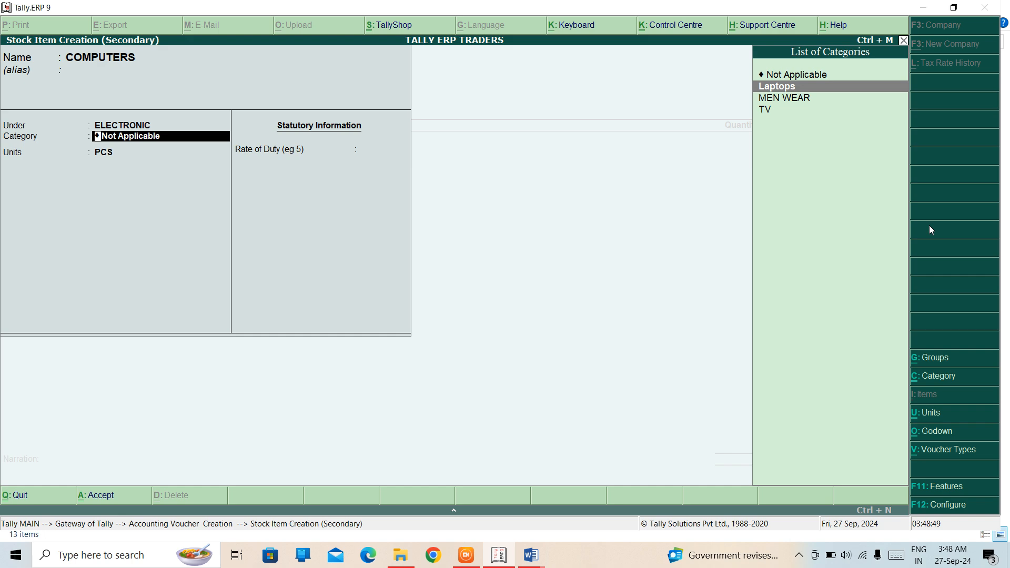
key(Up)
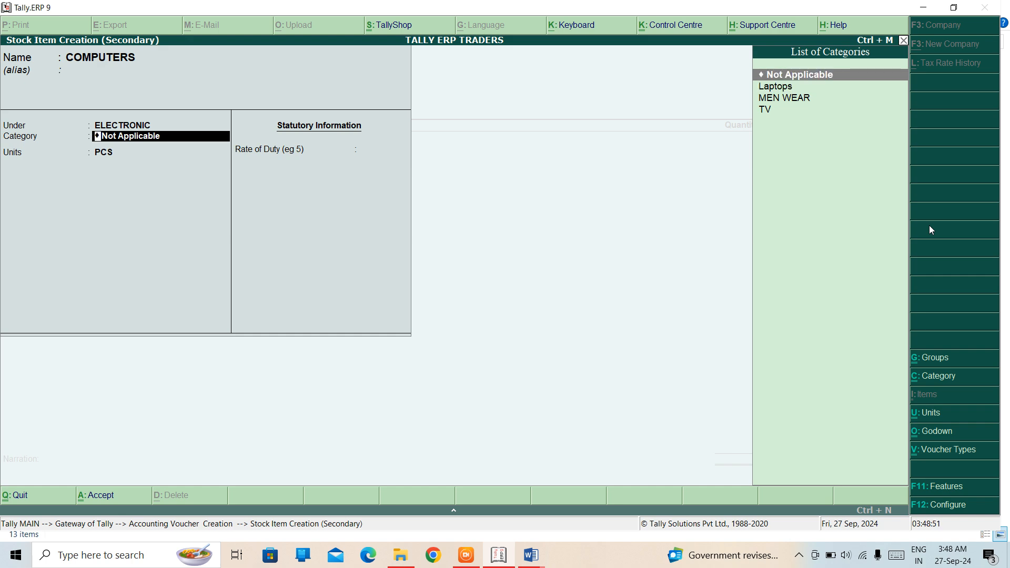
key(Return)
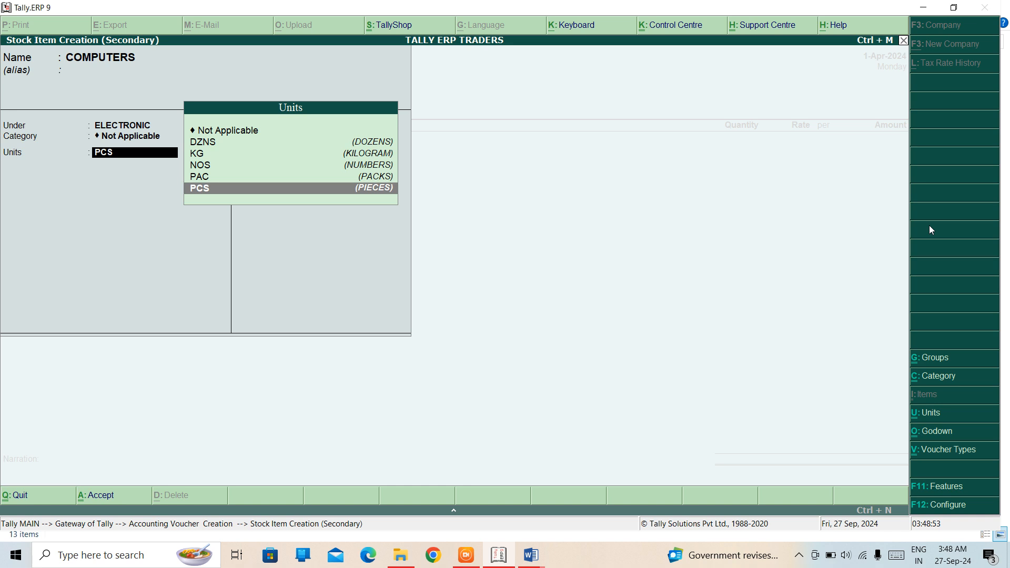
key(Return)
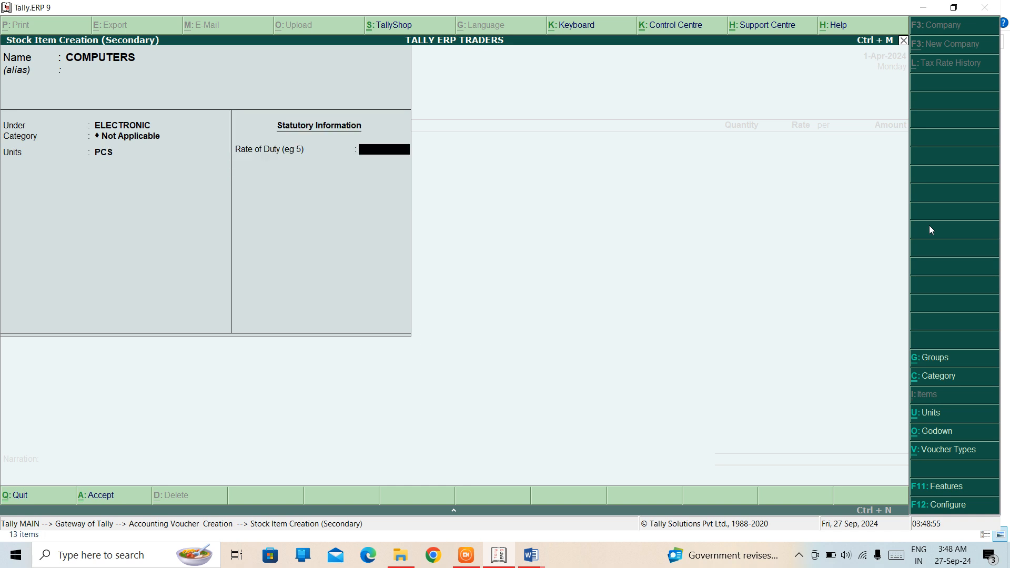
key(Return)
key(Return)
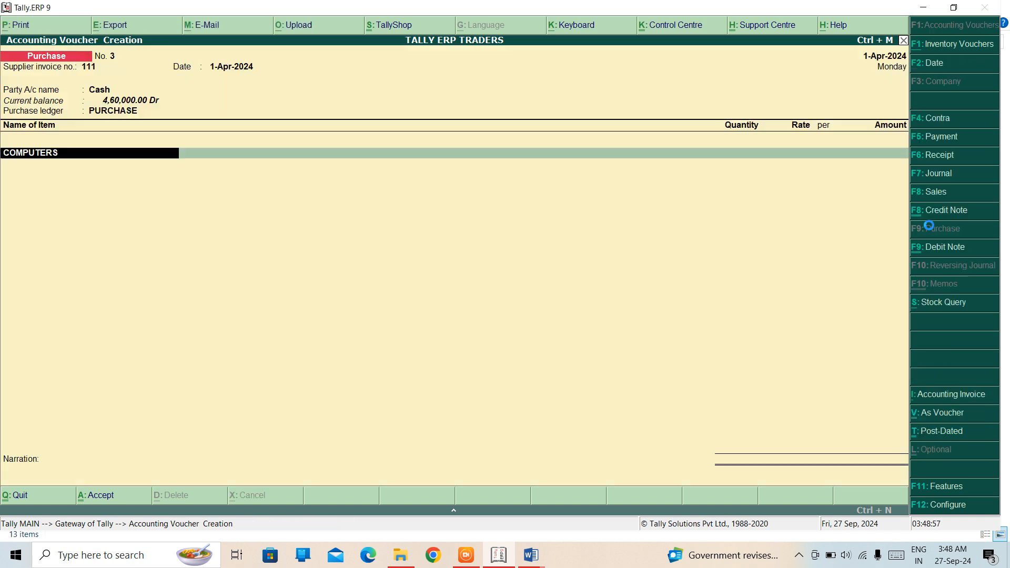
Add COMPUTERS to the purchase voucher and allocate 100 PCS of it to the DELHI godown.
key(Return)
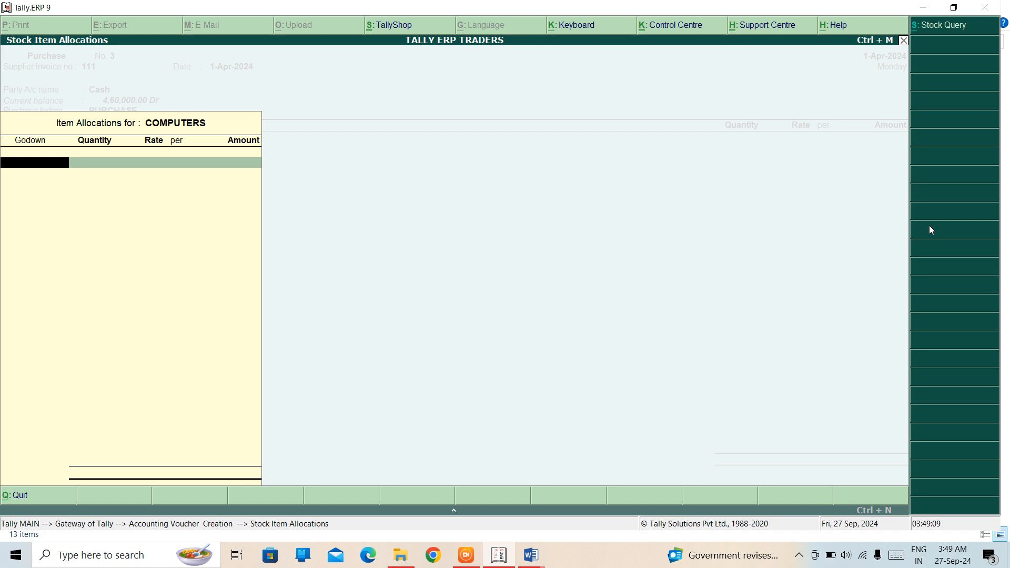
text(d)
key(Return)
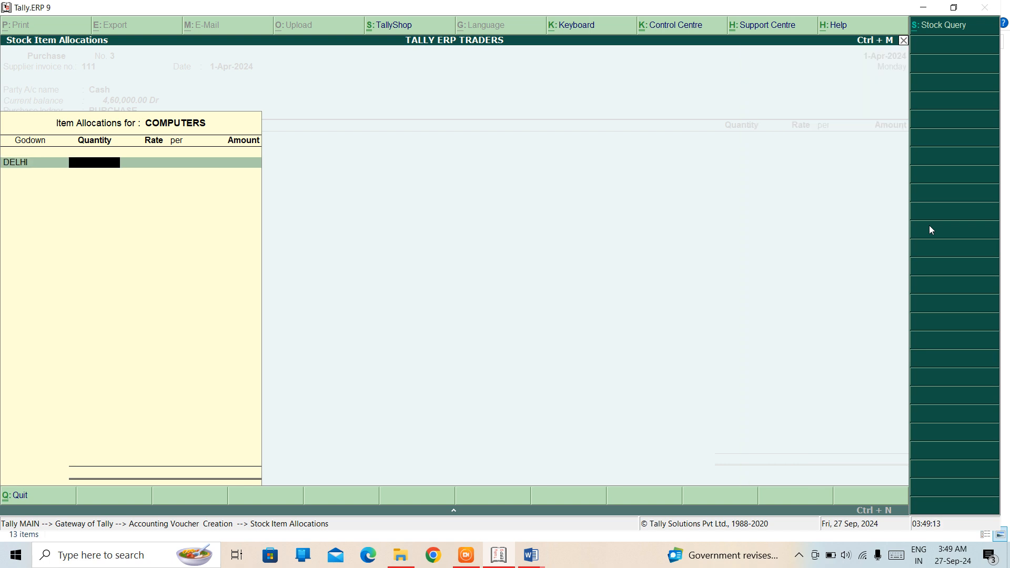
text(5)
key(BackSpace)
text(100)
key(Return)
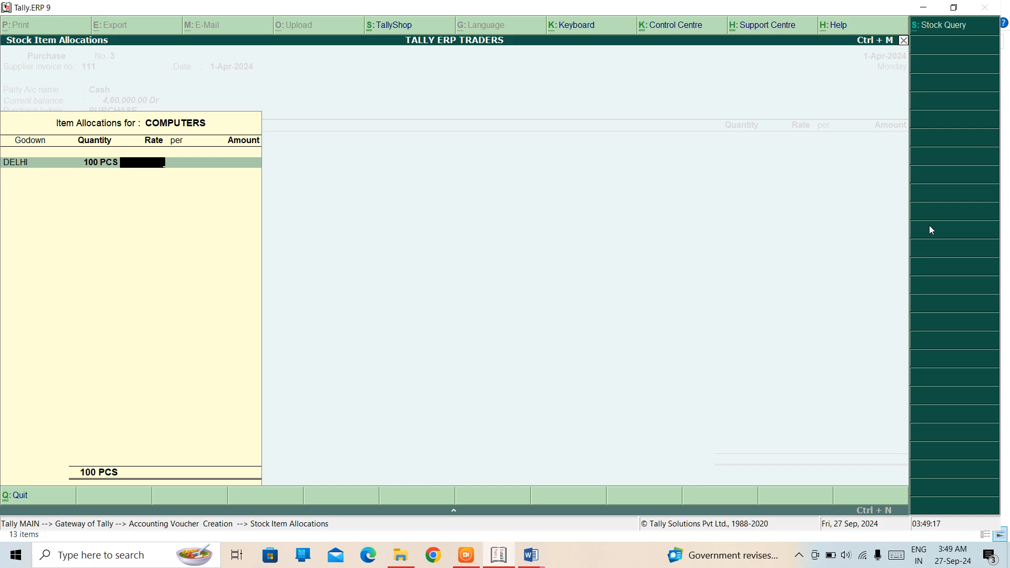
Set the COMPUTERS rate to 1,000 per PCS and accept the item allocation.
text(2000)
key(Return)
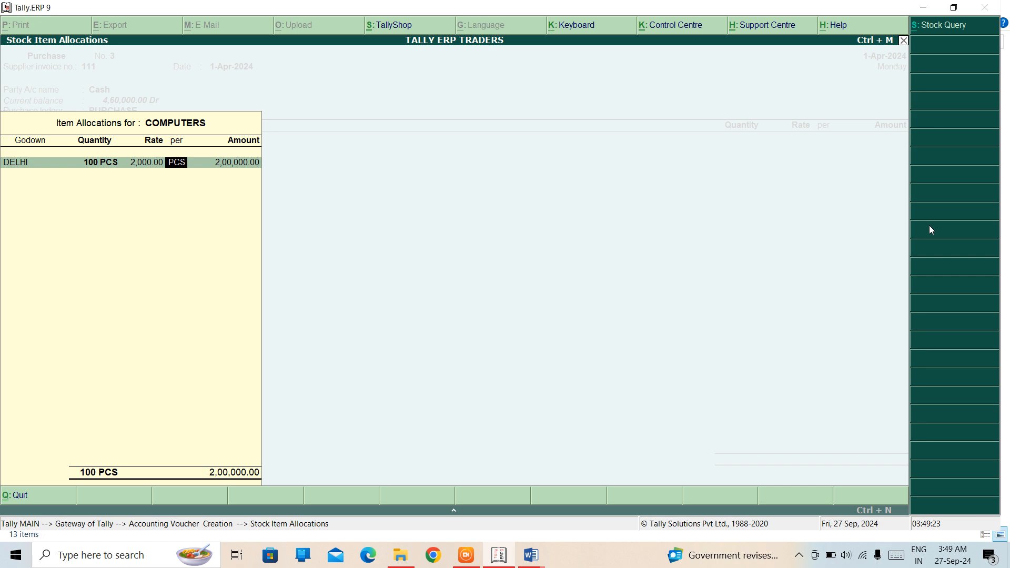
key(BackSpace)
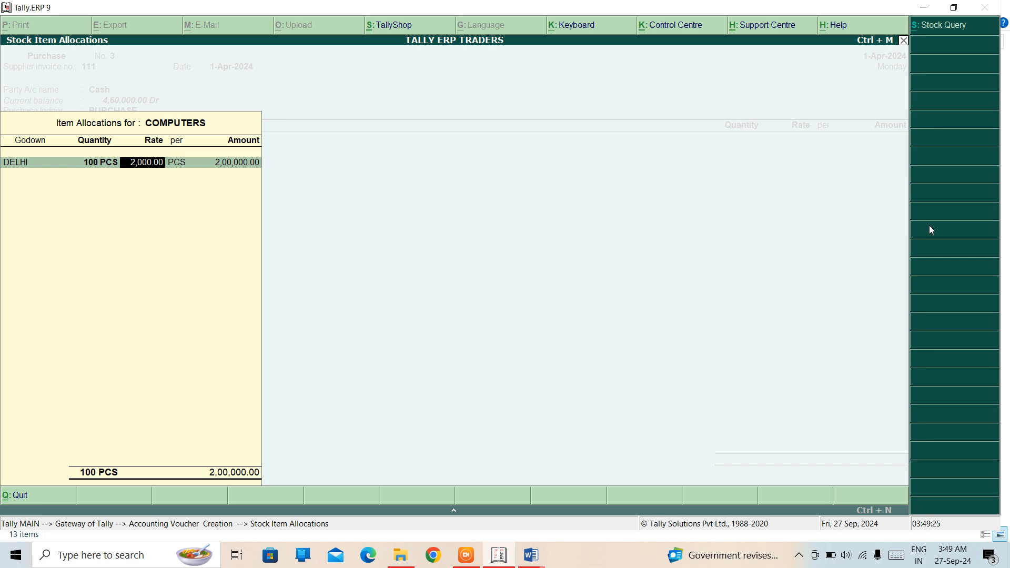
text(1000)
key(Return)
key(Return)
key(Return)
key(Return)
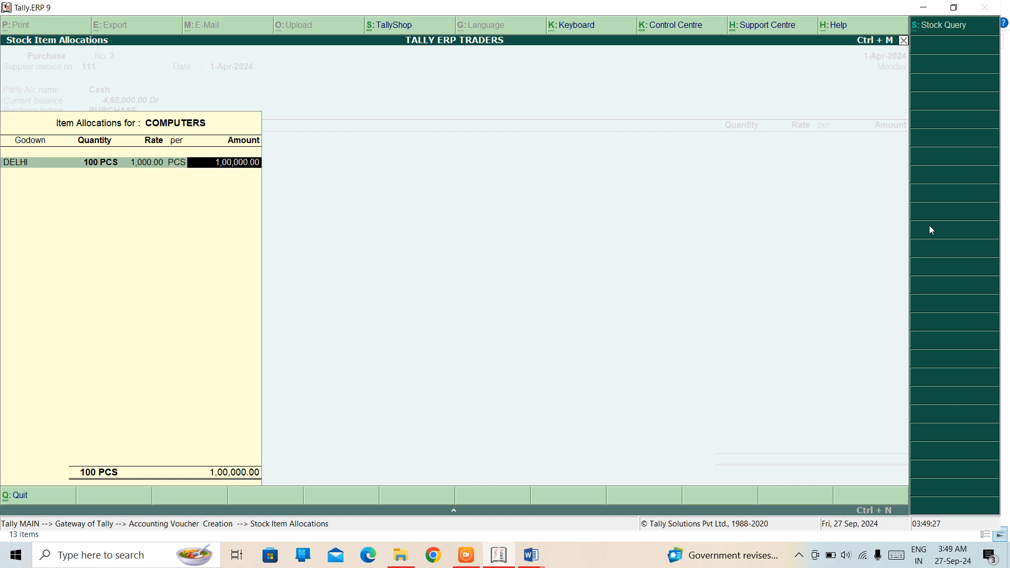
key(Return)
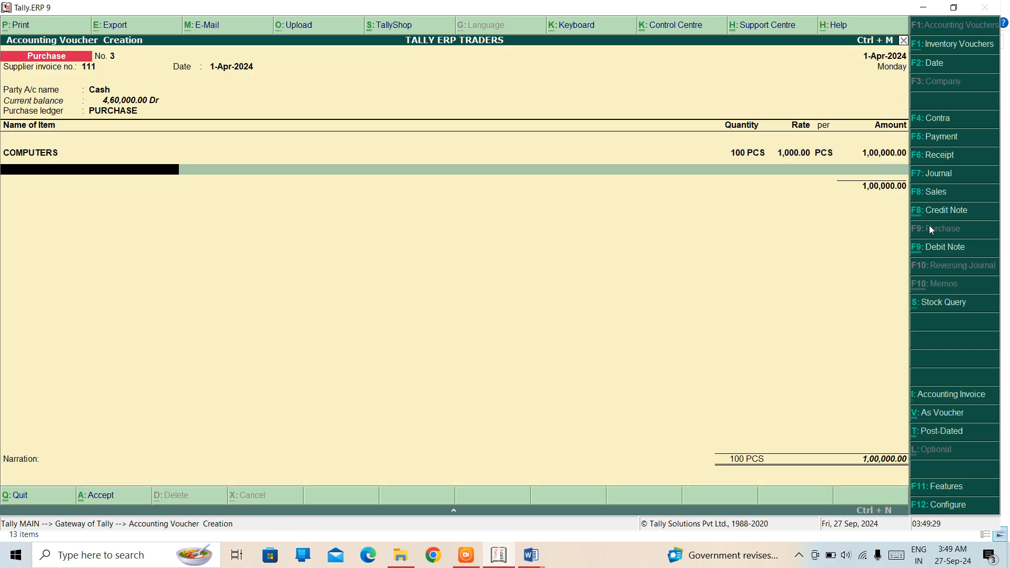
End the item list, enter the narration BEING COMPUTERS PURCHASED ON CASH, save the purchase voucher and leave voucher entry.
key(Return)
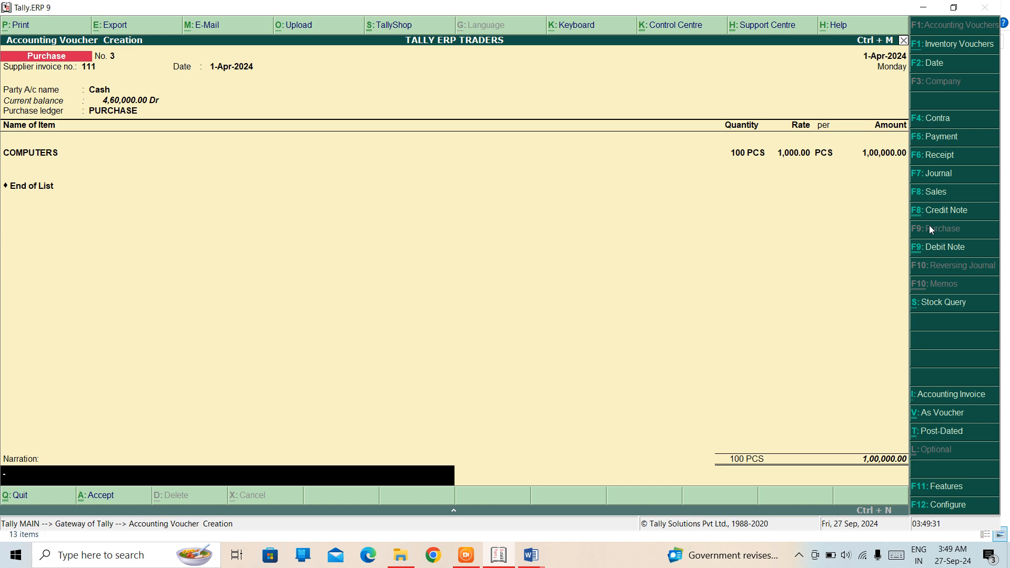
text(BEING COMPUTERS PURCHA)
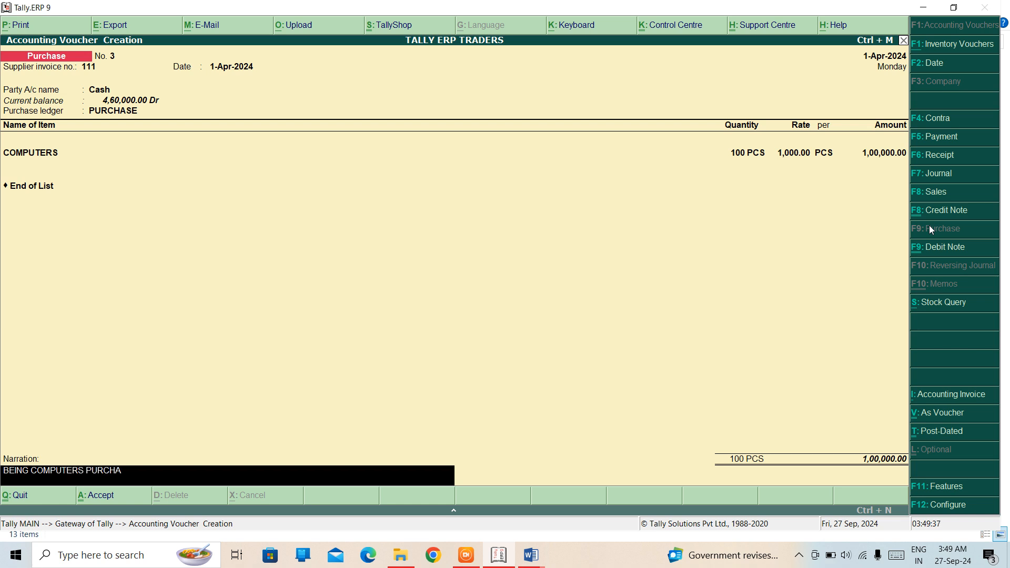
text(SE)
key(BackSpace)
text(SED ON CASH)
key(Return)
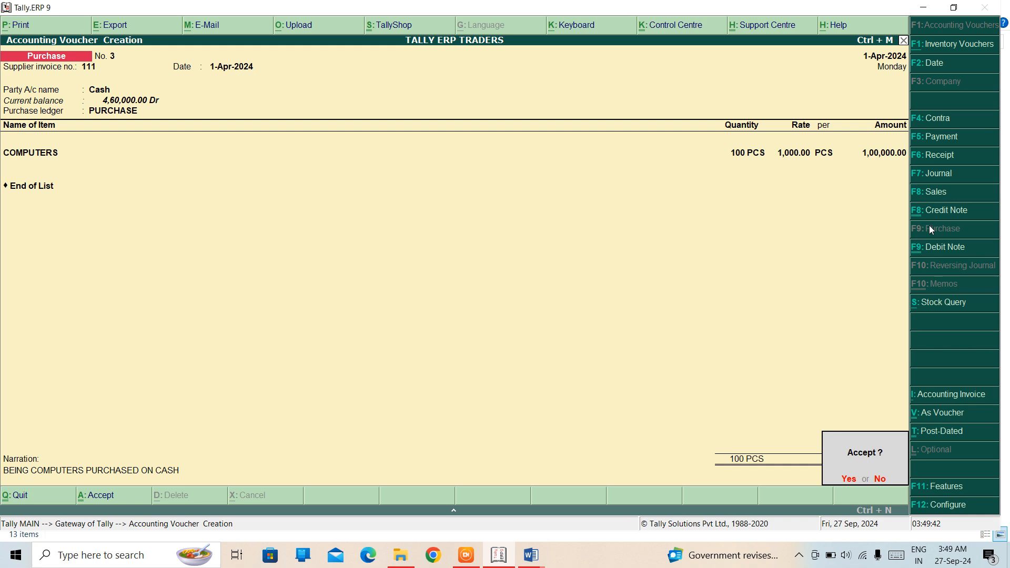
key(y)
key(Escape)
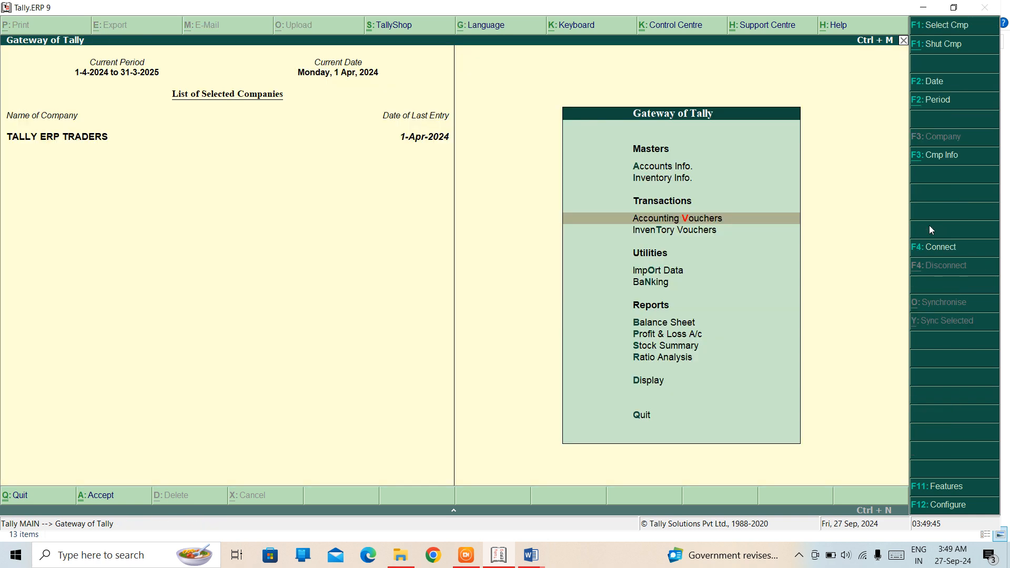
Open the Profit & Loss A/c report and drill into its Purchase Accounts group.
key(Down)
key(Down)
key(Down)
key(Down)
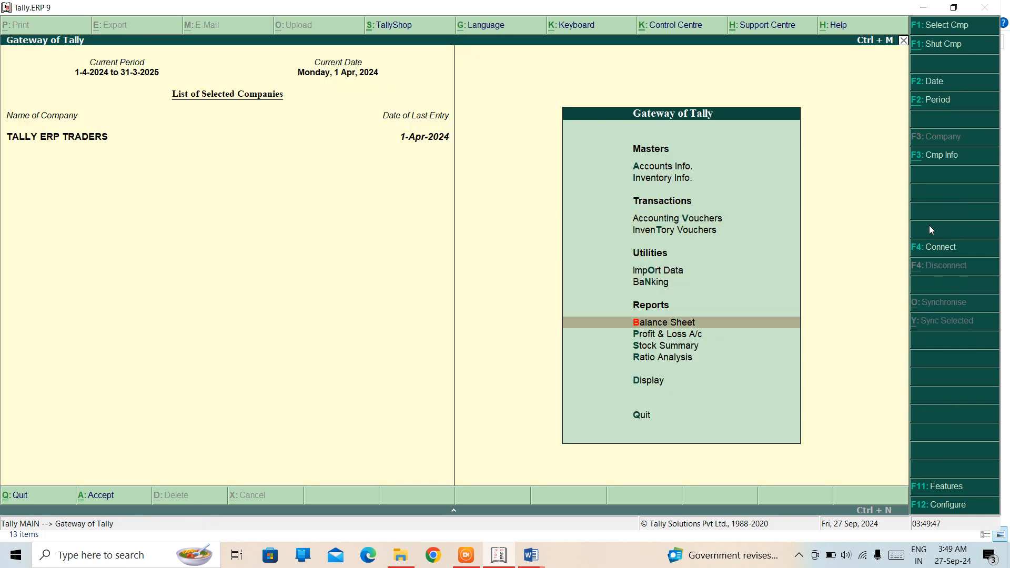
key(Down)
key(Return)
key(Down)
key(Return)
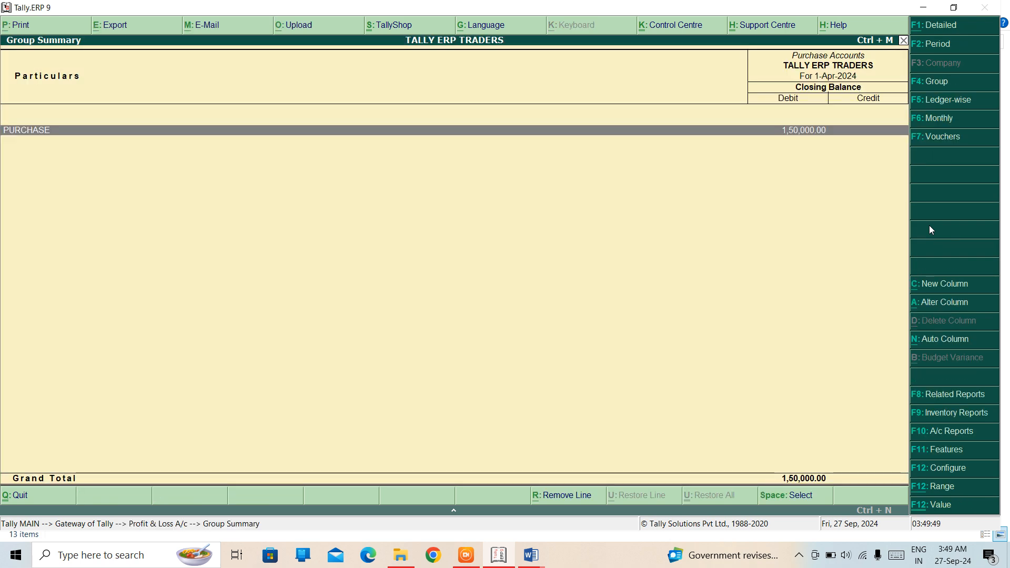
Drill through the PURCHASE ledger's April vouchers to review purchase voucher no. 3, and return to the Gateway of Tally.
key(Return)
key(Return)
key(Down)
key(Down)
key(Down)
key(Down)
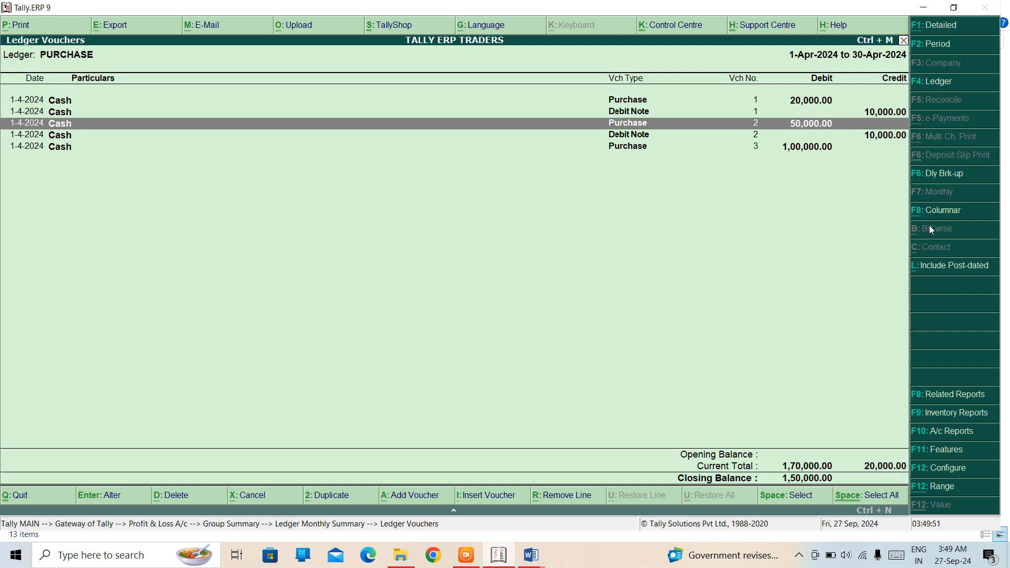
key(Return)
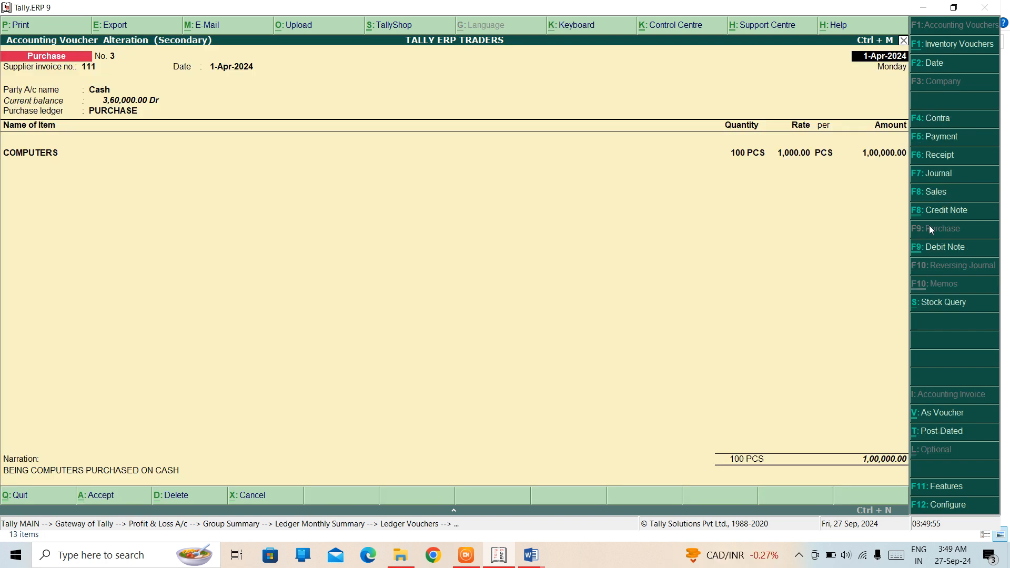
key(Escape)
key(y)
key(Escape)
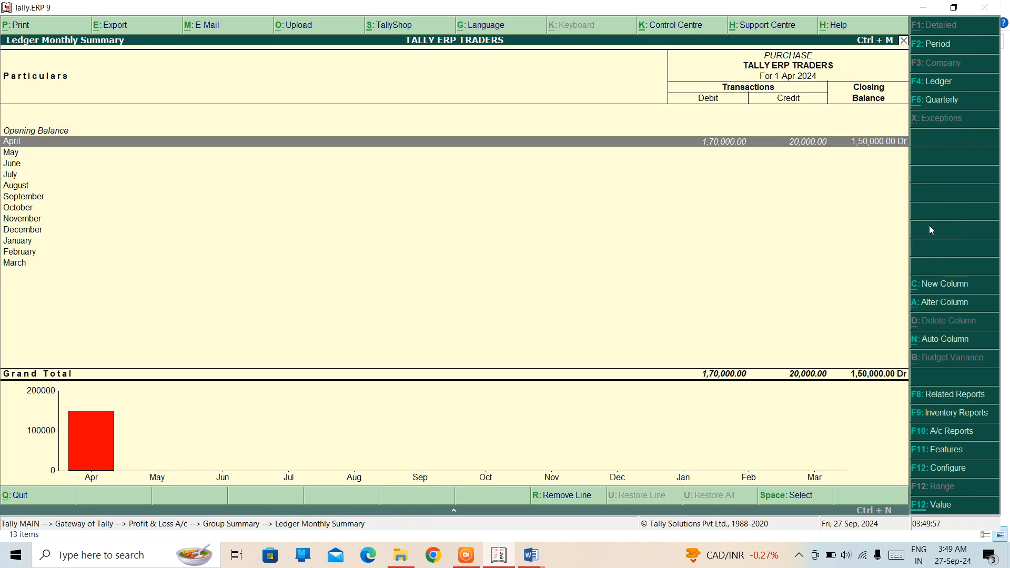
key(Escape)
key(Escape)
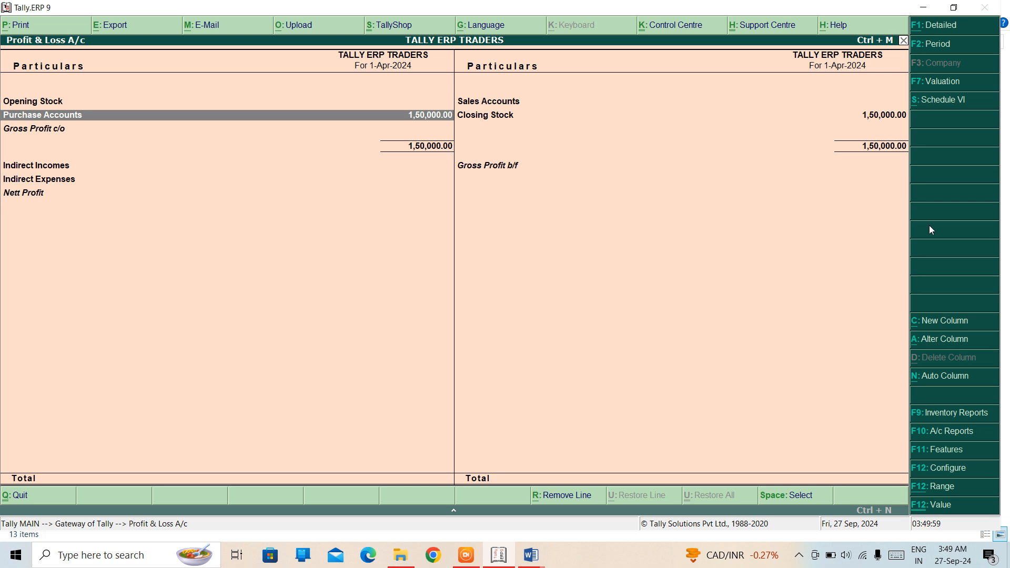
key(Escape)
Open accounting voucher entry and check the supplier invoice number on the previous purchase voucher before returning to the blank one.
key(Up)
key(Up)
key(Up)
key(Up)
key(Up)
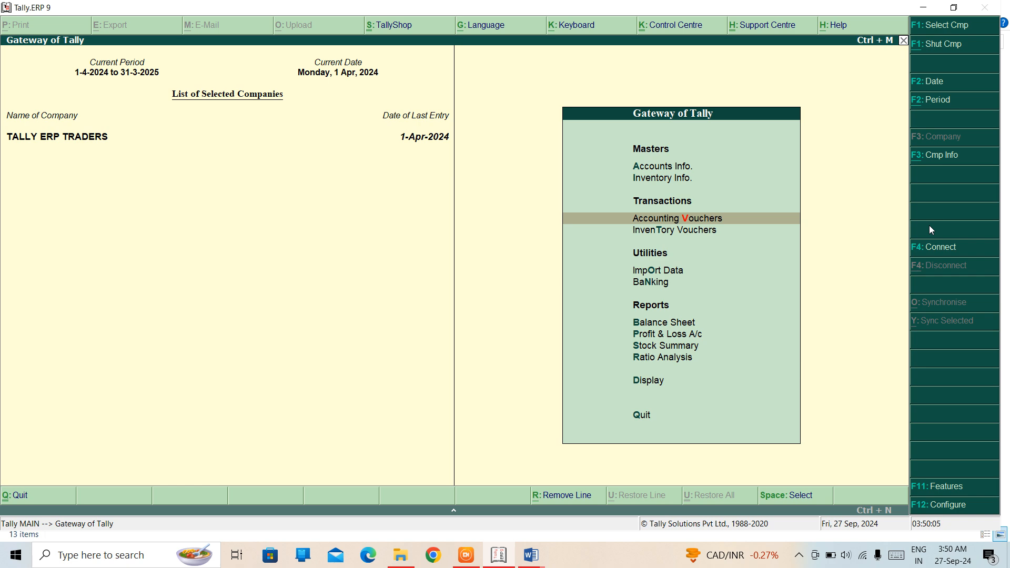
key(Return)
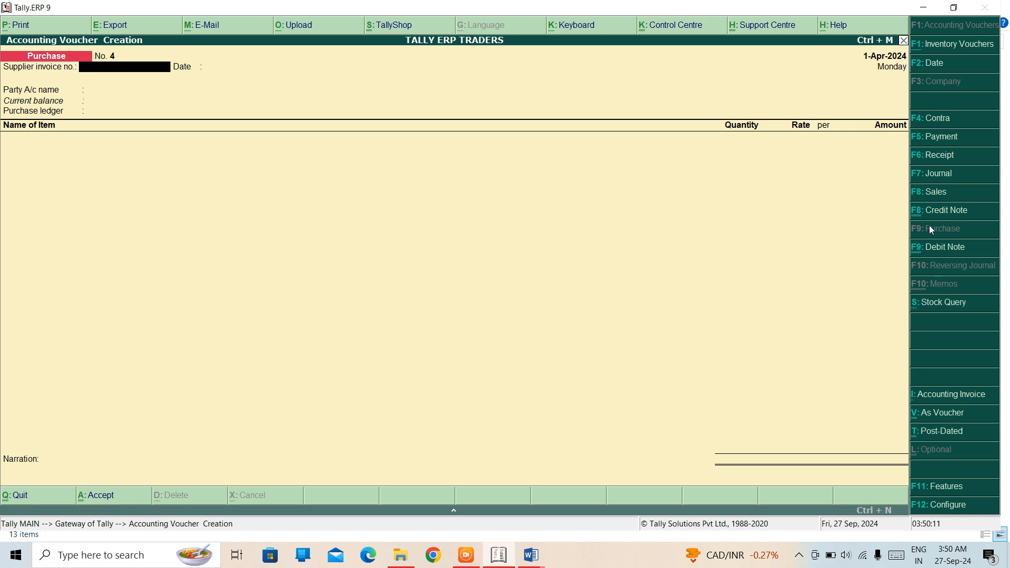
key(Page_Up)
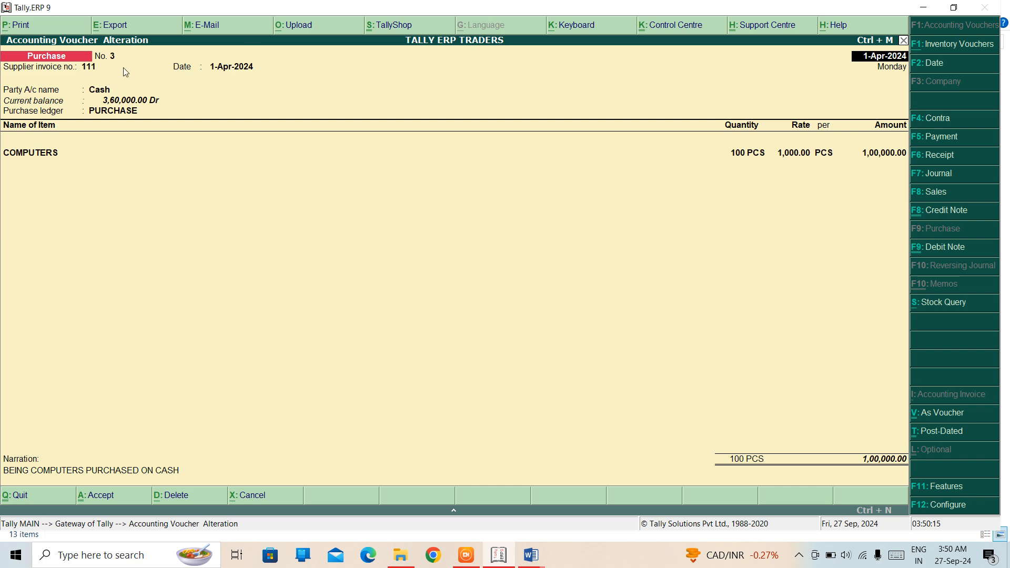
key(Page_Down)
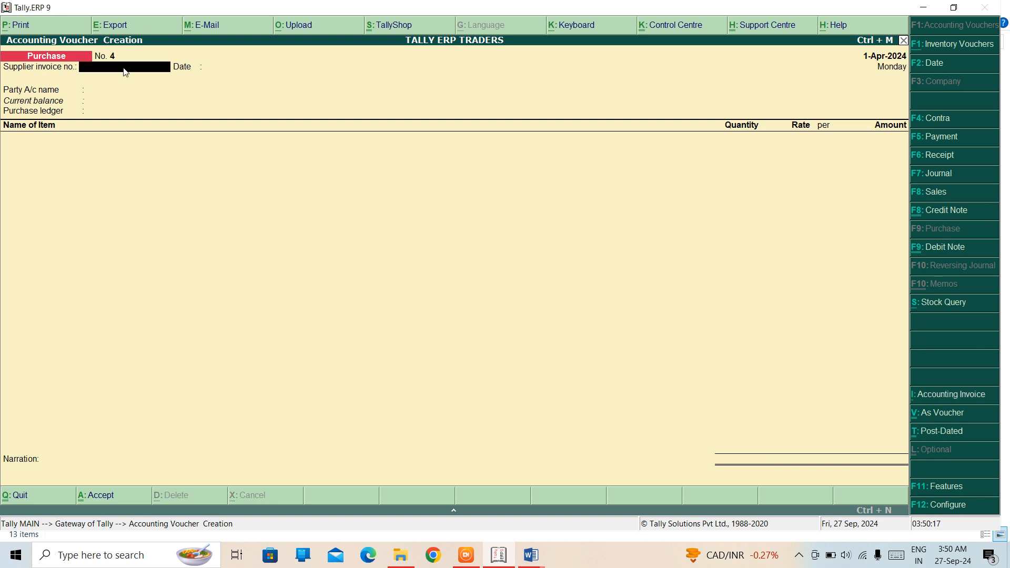
Switch to a Debit Note voucher and go to the invoicing options in the company's accounting features.
click(922, 257)
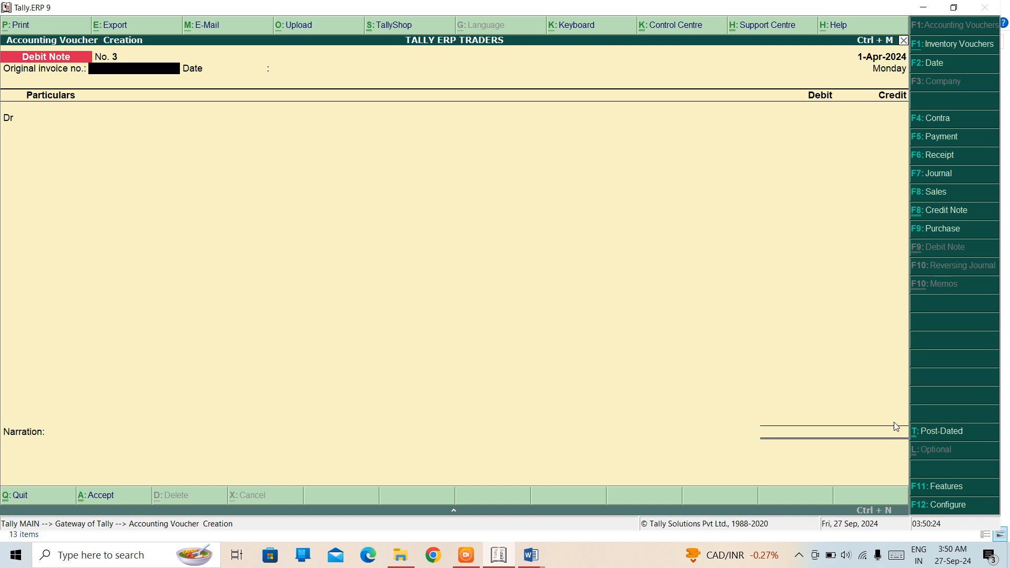
key(Return)
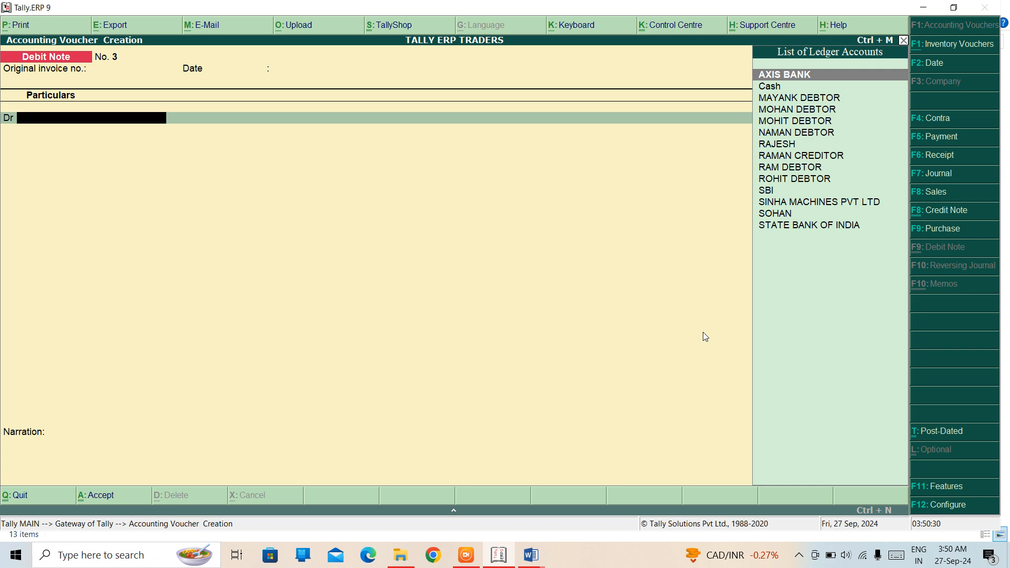
key(F11)
key(Down)
key(Down)
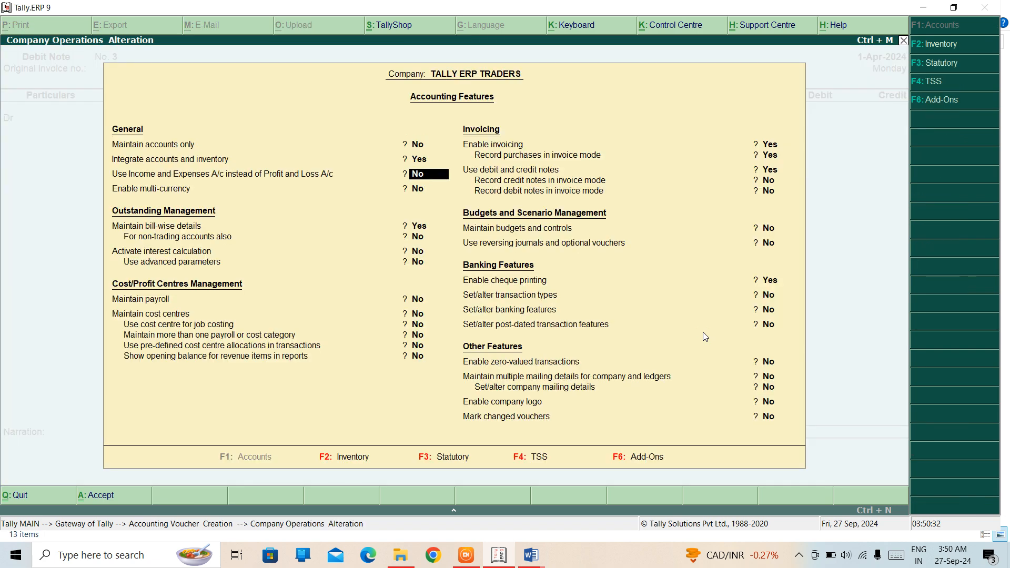
key(Down)
key(Down)
key(Down)
key(Down)
key(Down)
key(Down)
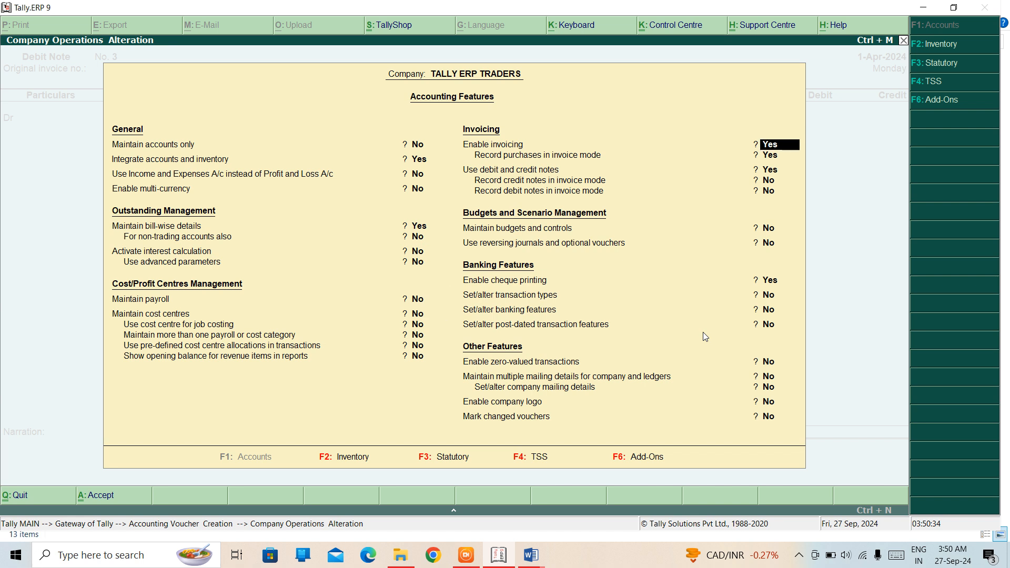
key(Down)
key(Down)
key(Down)
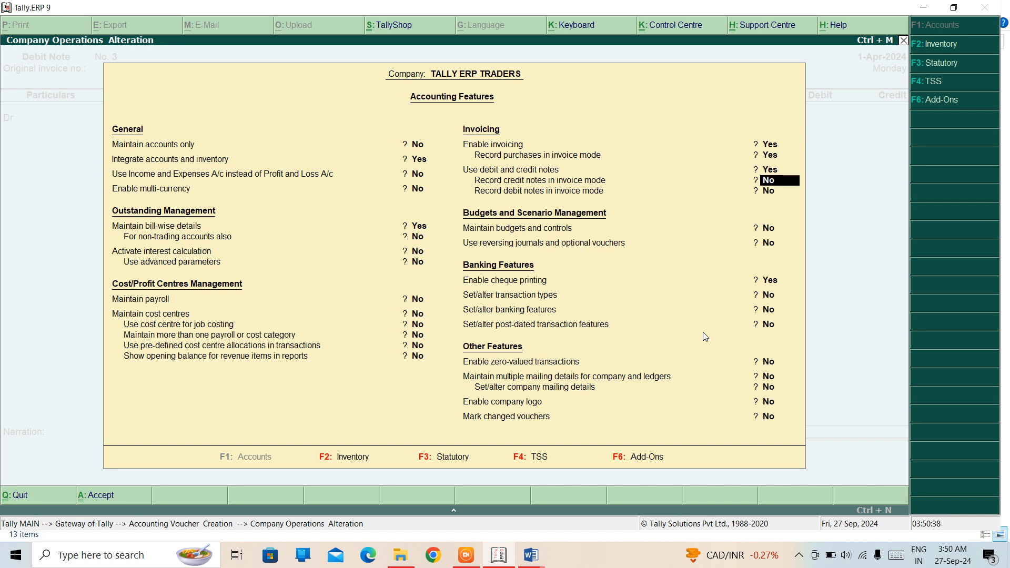
Set recording of both debit notes and credit notes in invoice mode to Yes, and save the accounting features.
key(Down)
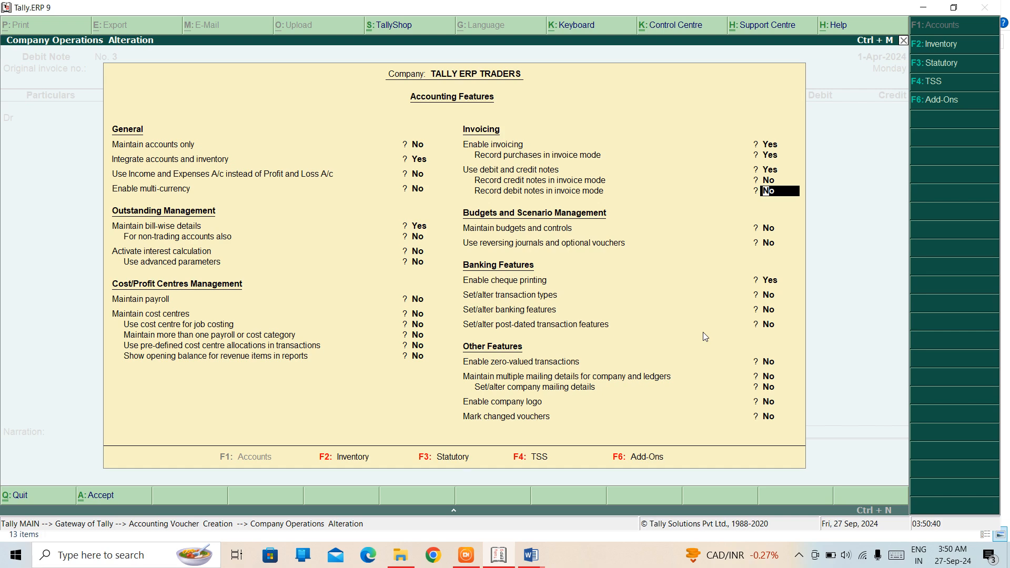
text(y)
key(Up)
text(y)
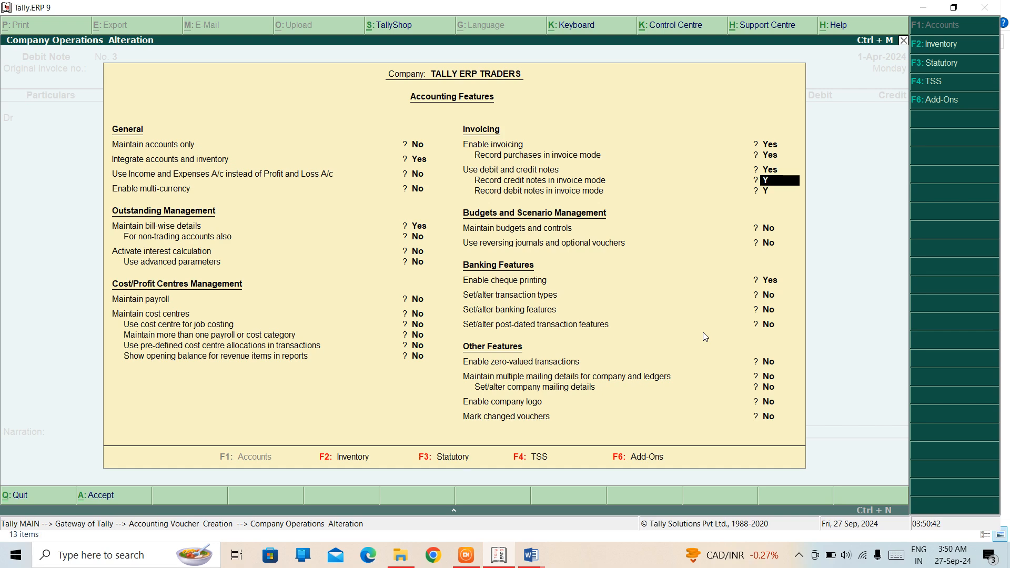
key(Return)
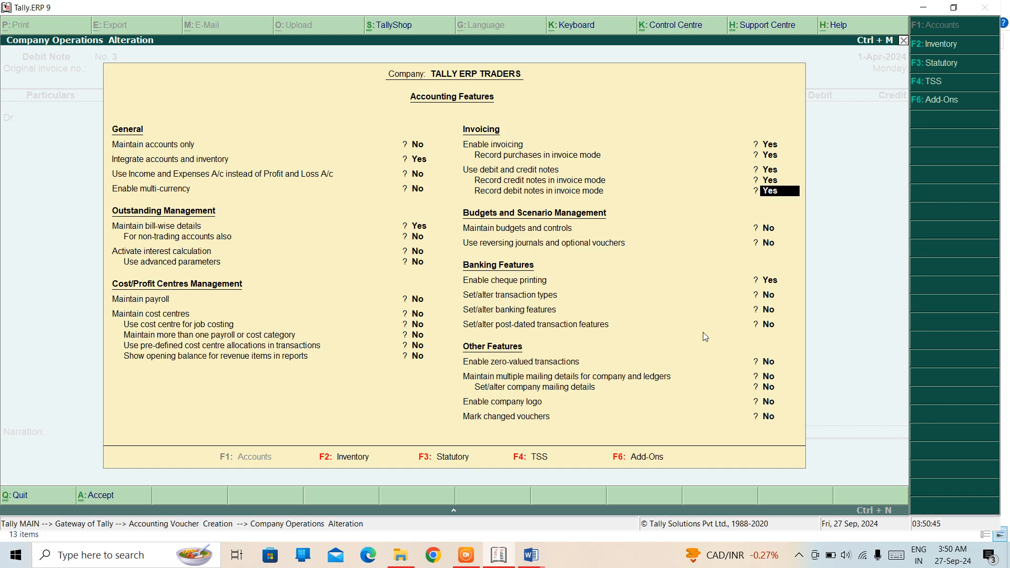
key(ctrl+a)
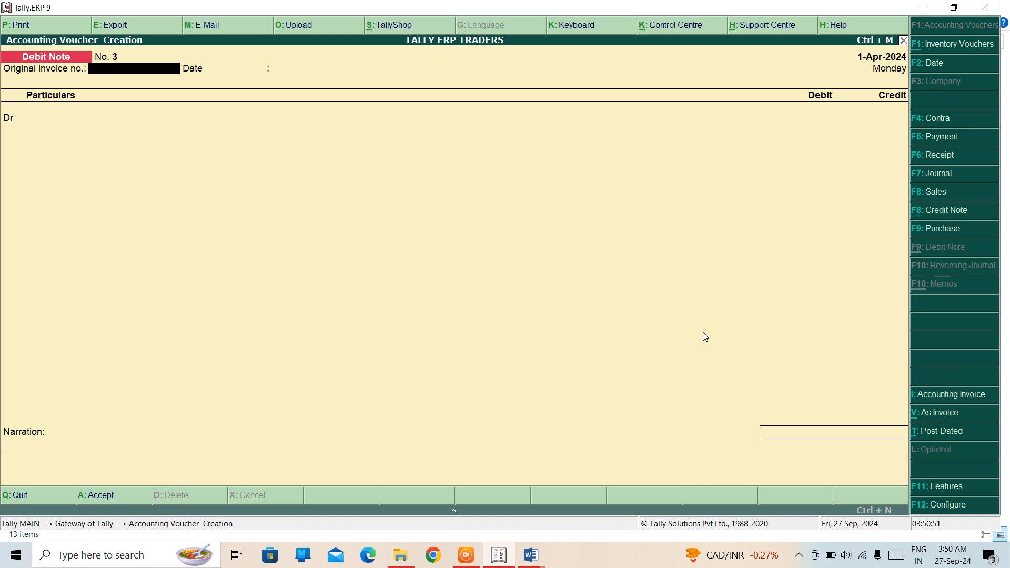
Reopen accounting voucher entry and switch the debit note to item invoice mode.
key(Escape)
key(y)
key(Return)
click(926, 401)
click(920, 417)
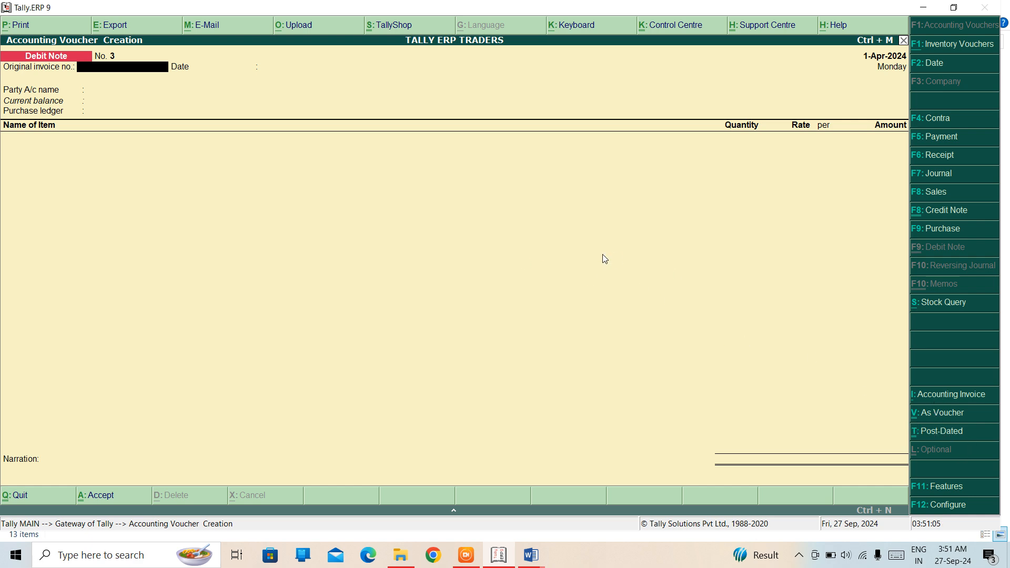
Enter 111 as the debit note's original invoice number with the date 1-Apr-2024, and set the party account to Cash.
click(273, 140)
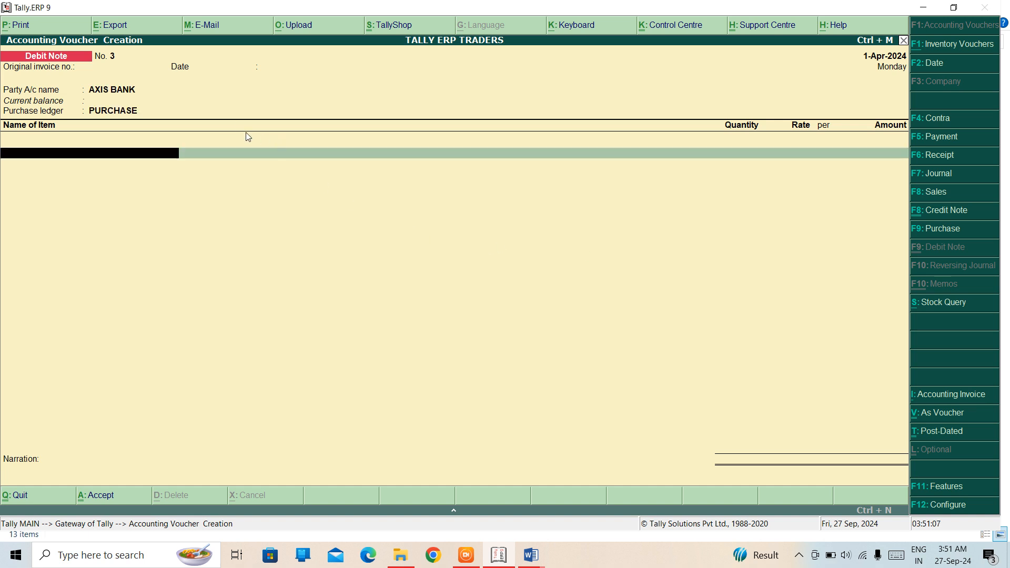
click(180, 124)
key(BackSpace)
key(BackSpace)
key(BackSpace)
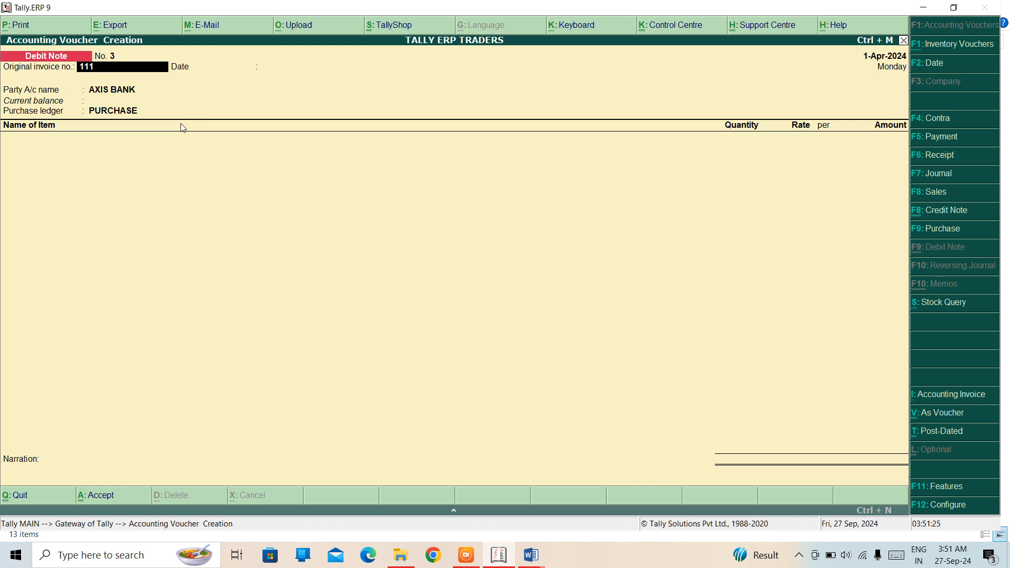
key(Return)
key(Return)
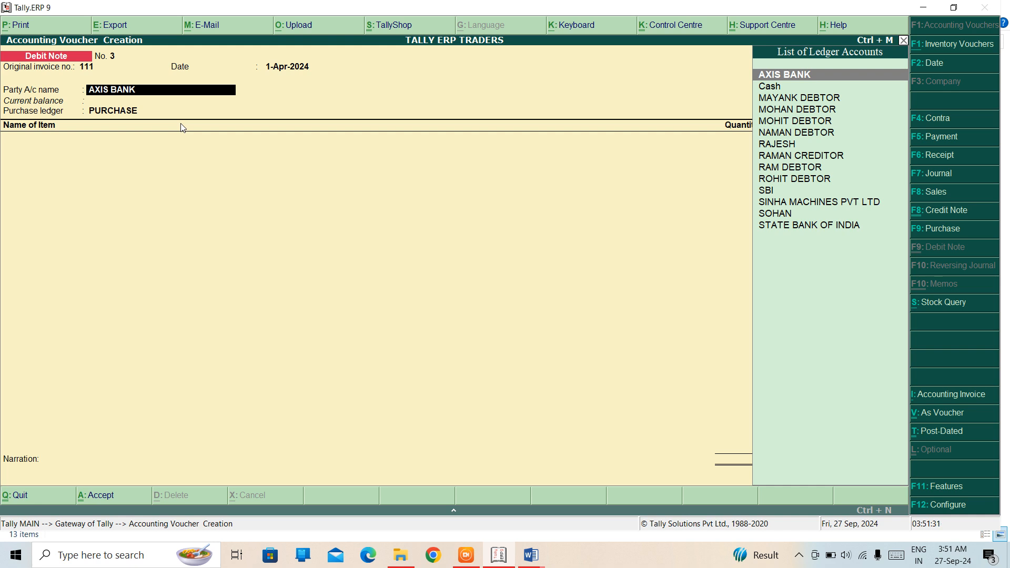
key(Down)
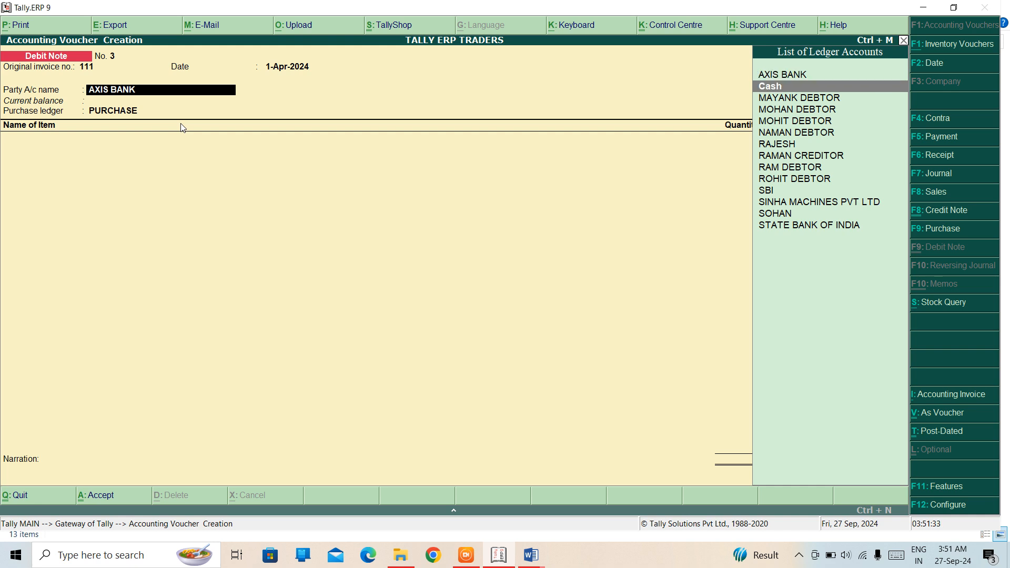
key(Return)
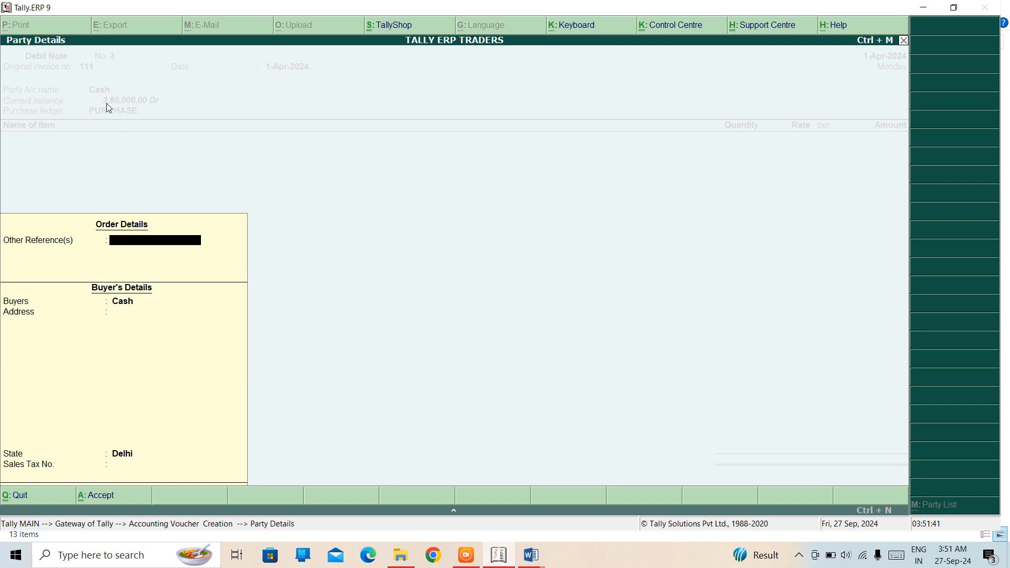
Fill in the buyer's name and address in the party details, keeping Delhi as the state, and accept them.
key(Return)
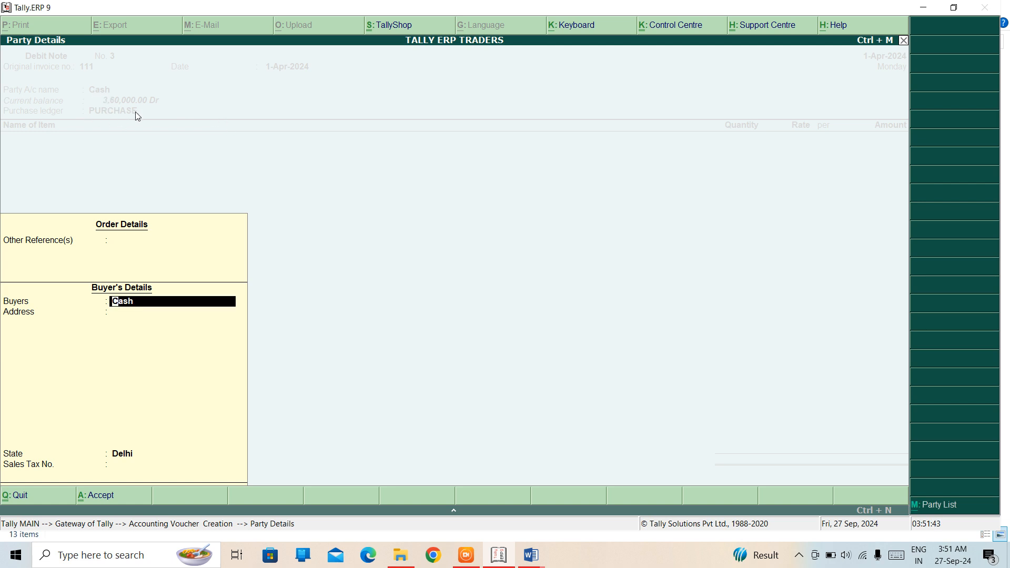
text(MR MOHAN)
key(Return)
text(DE)
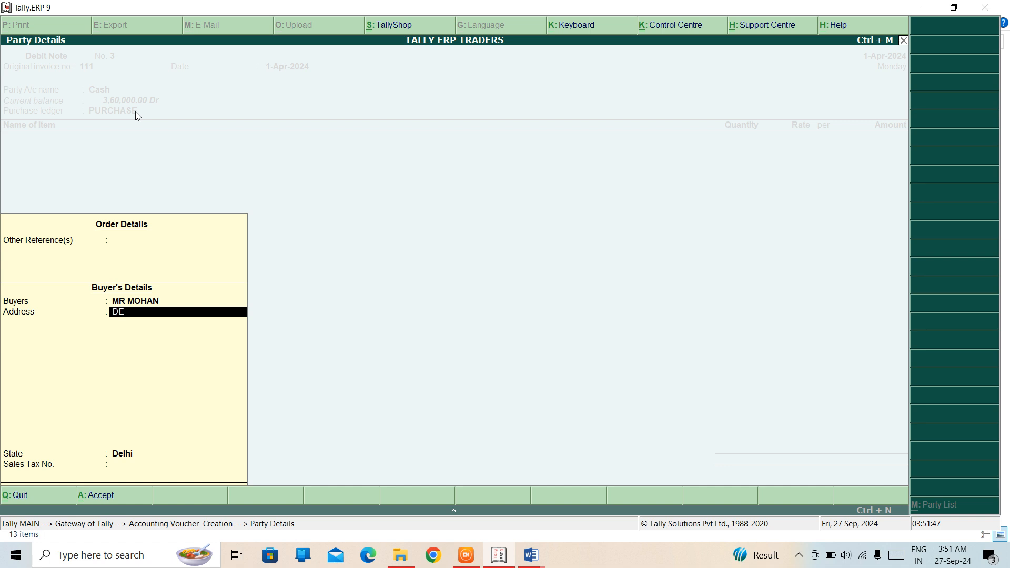
text(LHI)
key(Return)
key(Return)
key(Return)
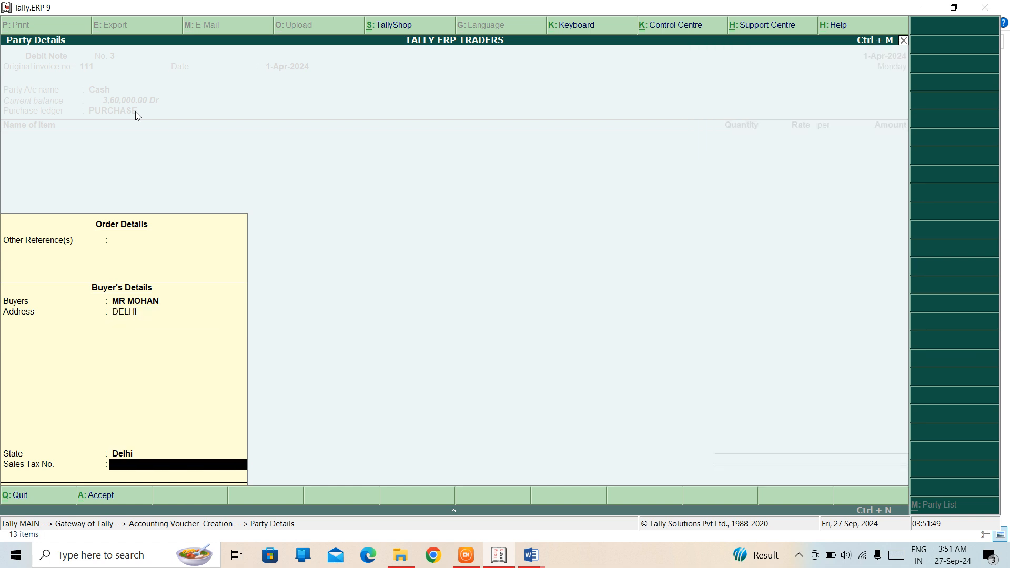
key(Return)
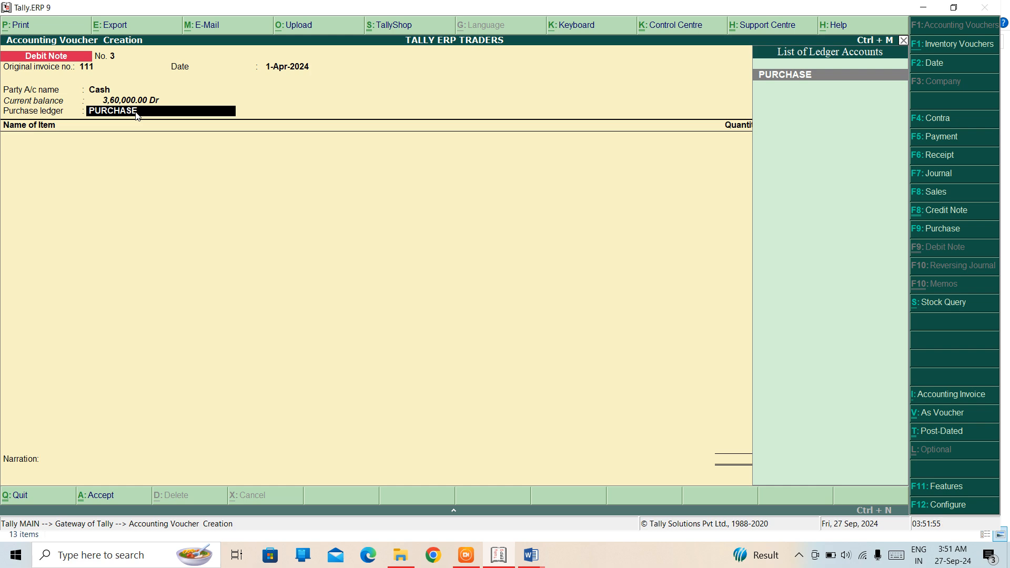
Accept PURCHASE as the purchase ledger and choose COMPUTERS as the debit note's stock item.
key(Return)
key(Down)
key(Down)
key(Down)
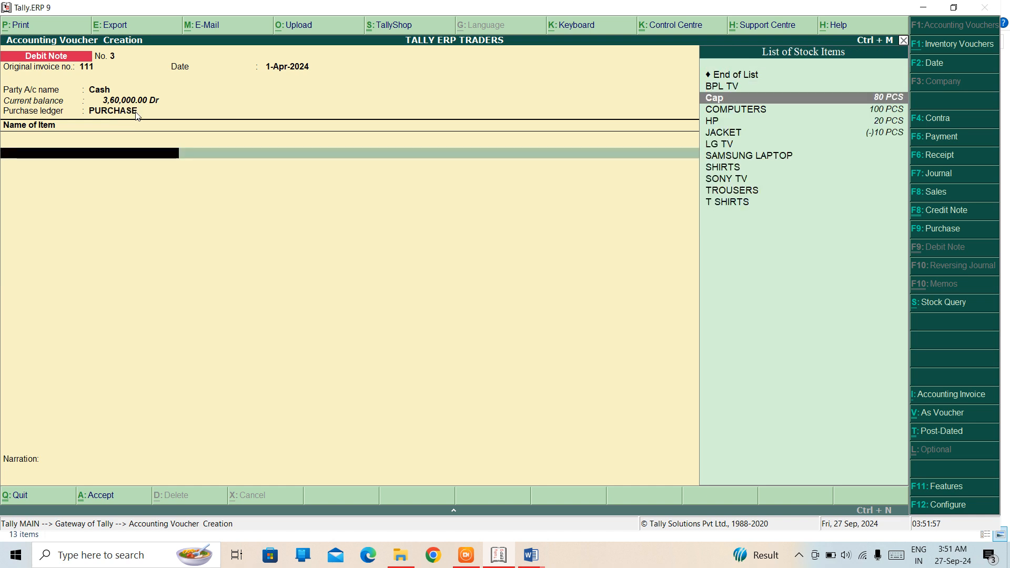
key(Up)
key(Up)
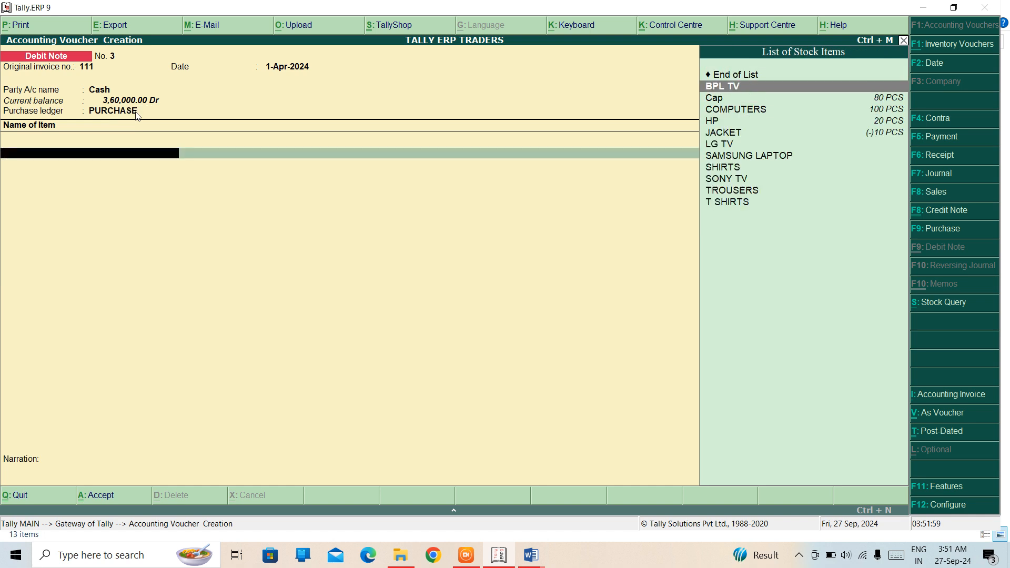
key(Down)
key(Down)
key(Down)
key(Up)
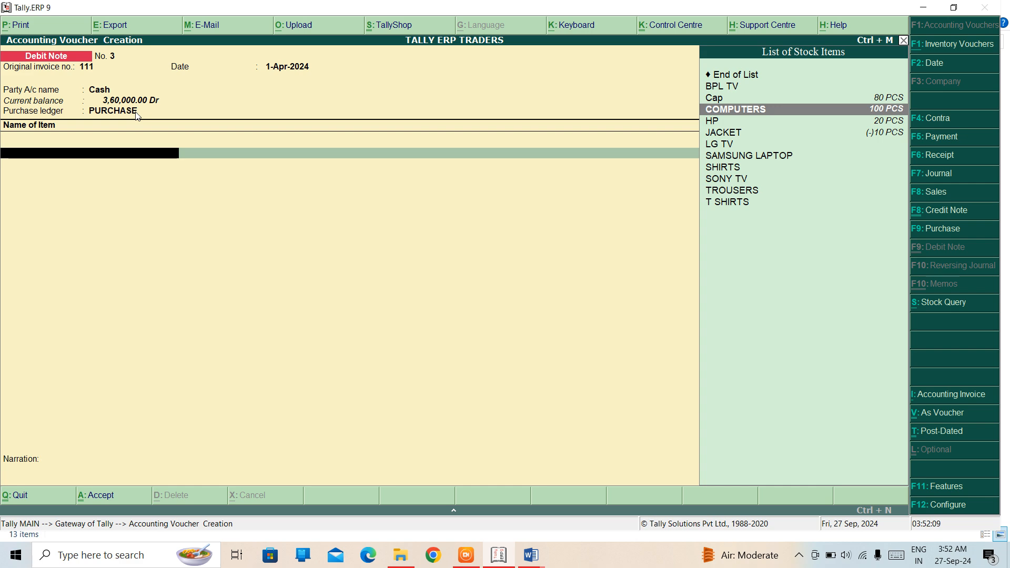
key(Return)
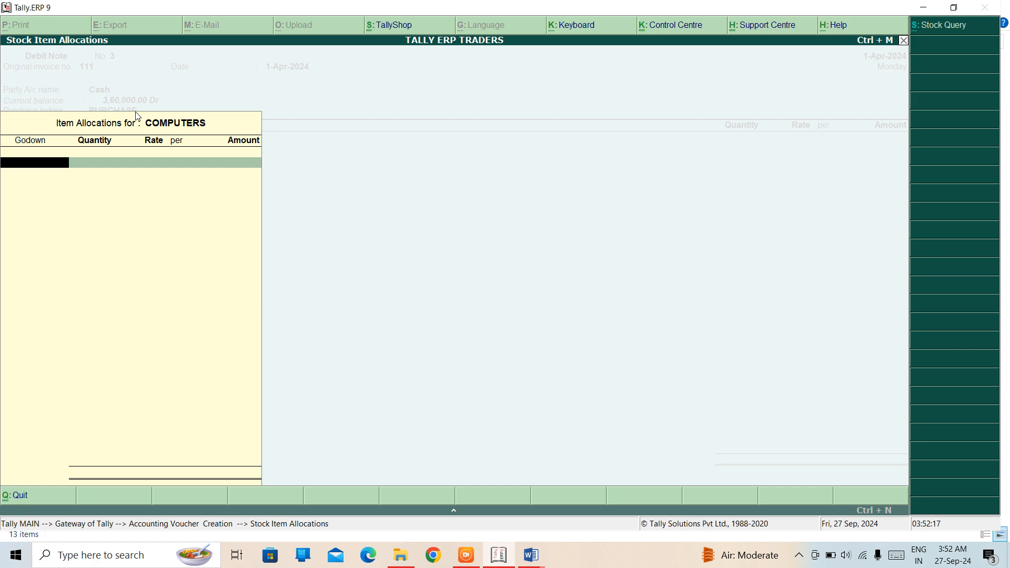
Allocate 100 PCS of COMPUTERS from the DELHI godown at a rate of 1,000 per piece.
text(d)
key(BackSpace)
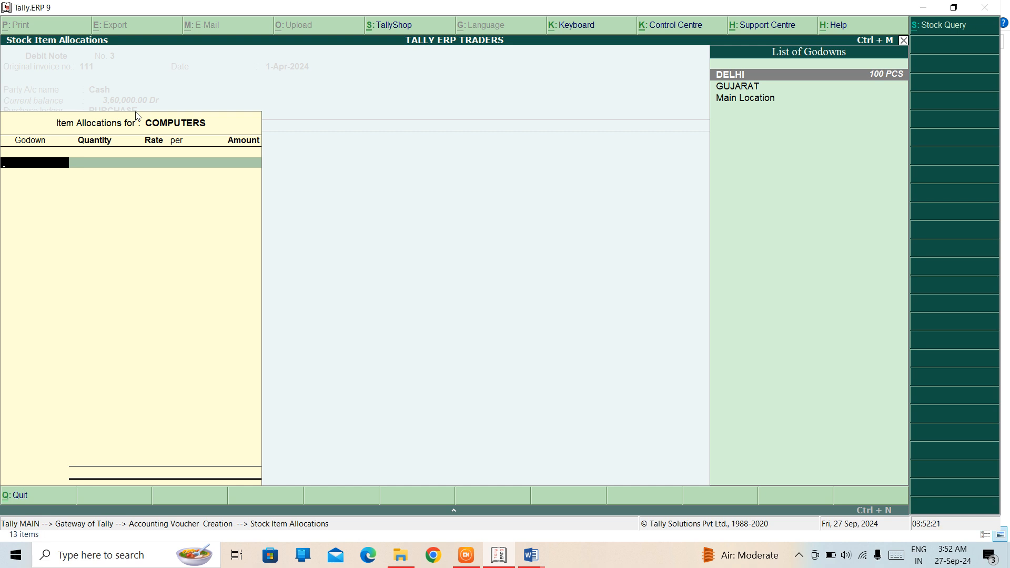
key(Down)
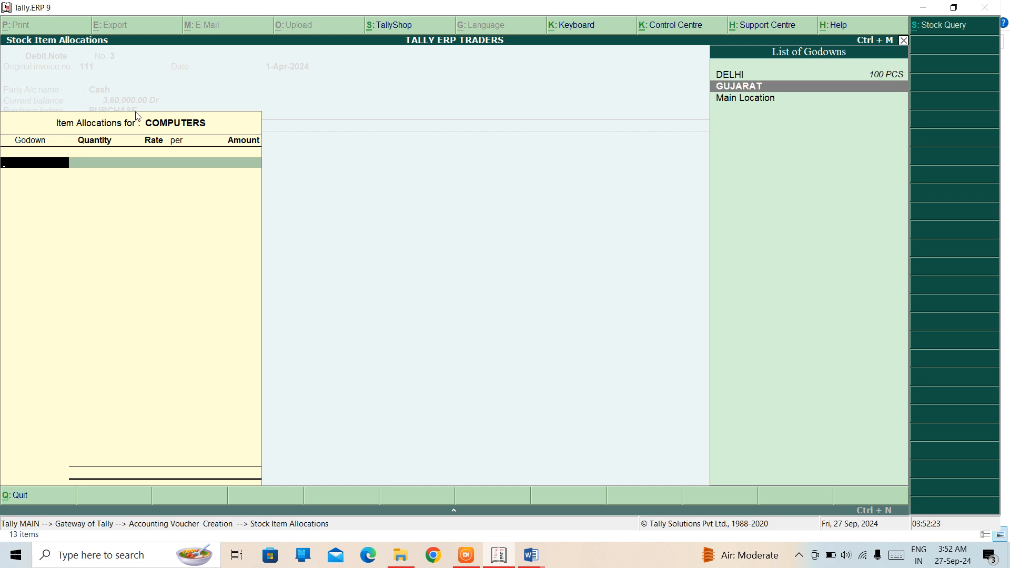
key(Up)
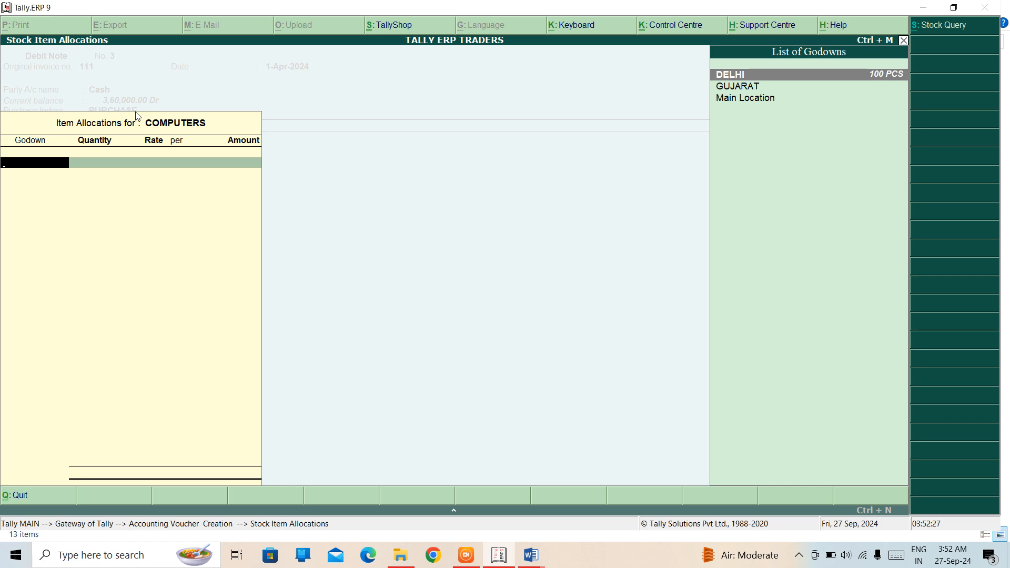
key(Return)
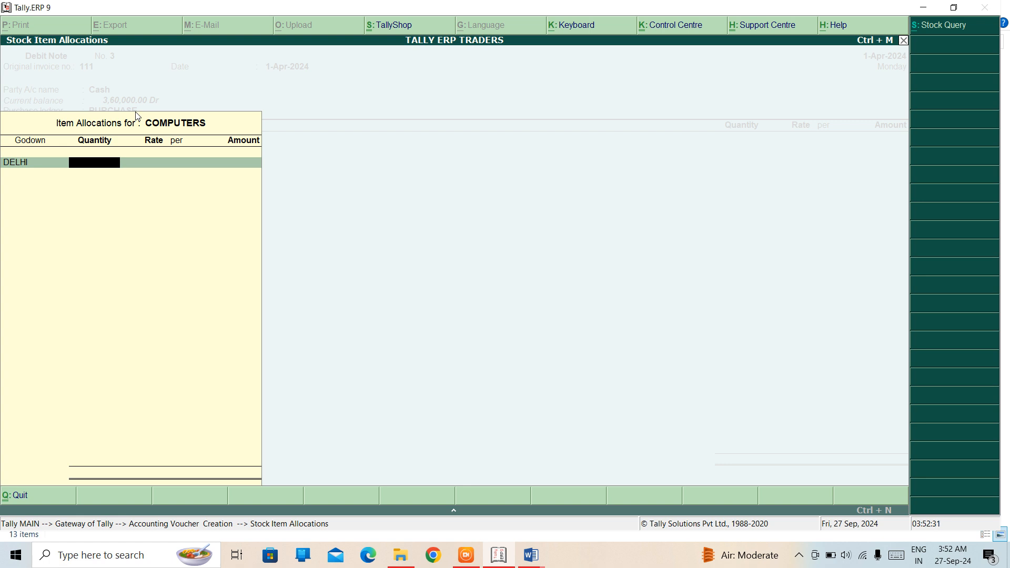
text(100)
key(Return)
key(Return)
key(Return)
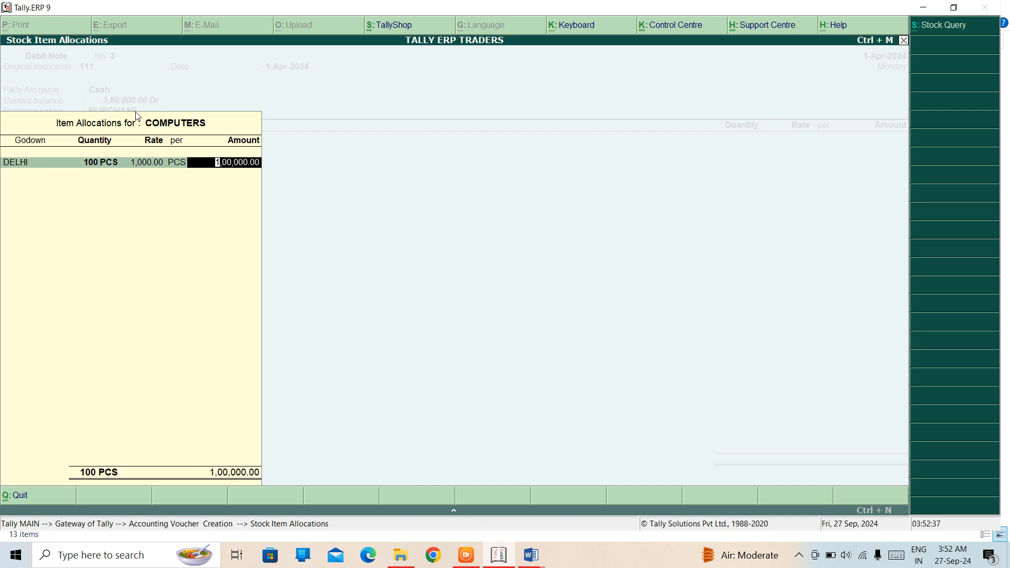
key(Return)
key(Return)
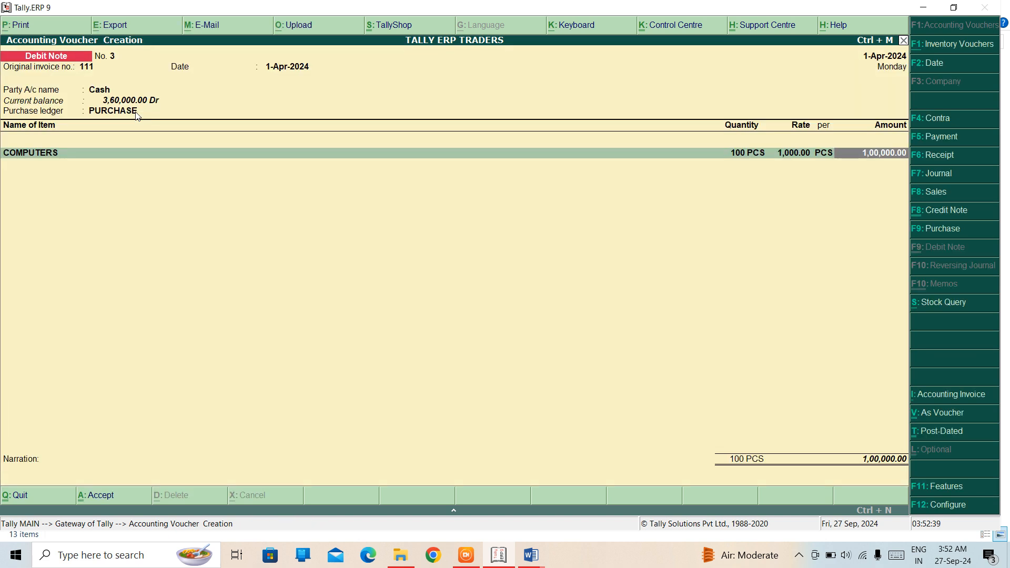
End the item list, enter the narration BEING COMPUTERS PURCHASE RENTURN, and save the debit note.
key(Return)
key(Return)
key(Return)
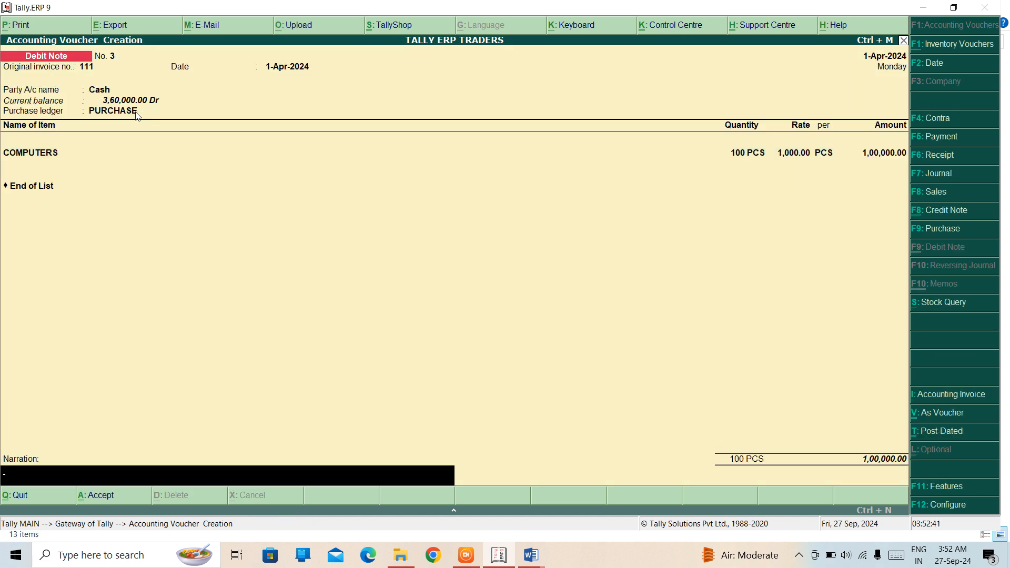
text(BEING C)
text(OMPUETRS)
key(BackSpace)
key(BackSpace)
key(BackSpace)
key(BackSpace)
text(TERS)
text(PURCHA)
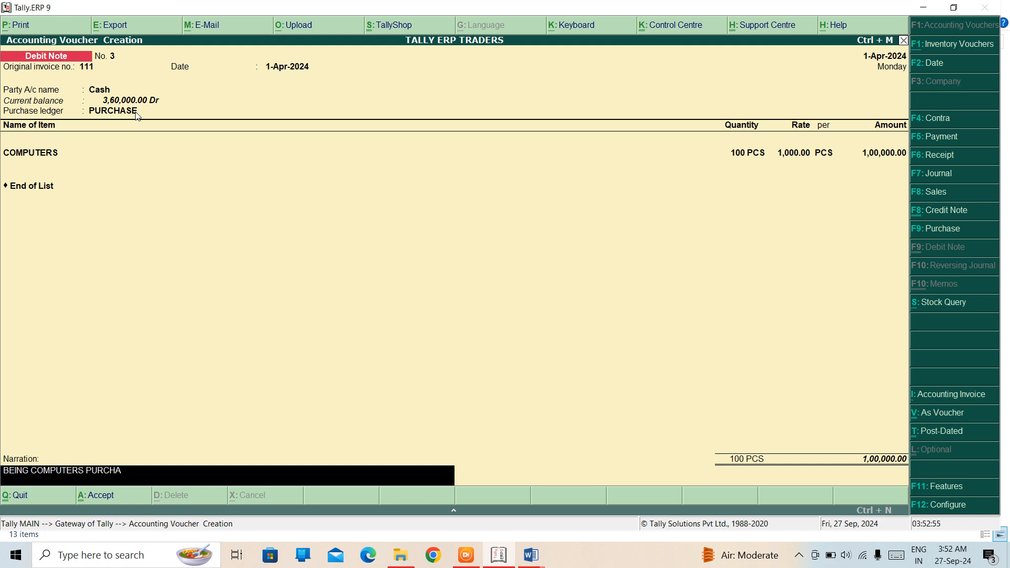
text(SE RENTURN)
key(Return)
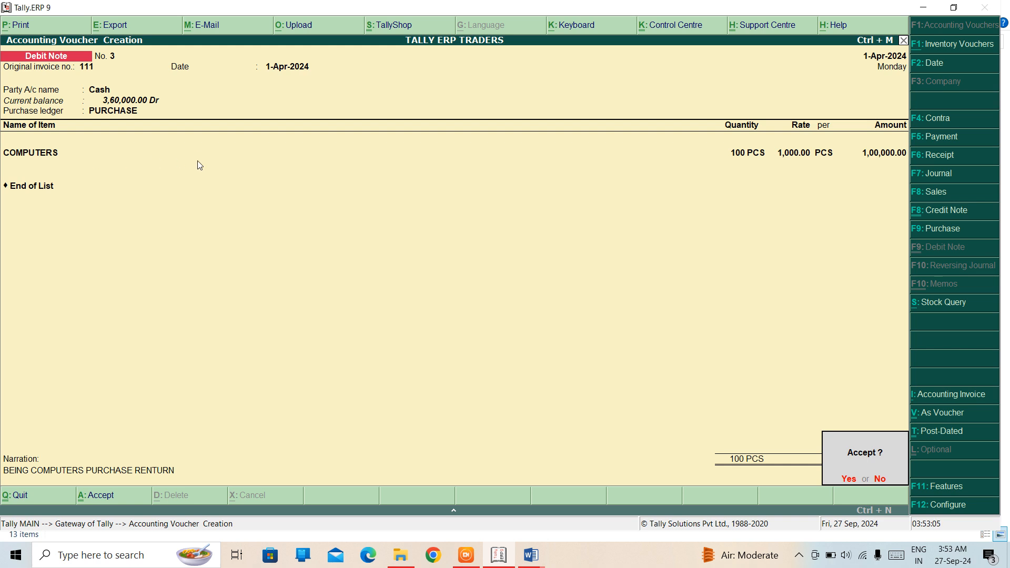
key(Return)
Check the Cash balance by choosing Cash as the party on a new debit note, and discard that voucher.
key(Return)
key(Return)
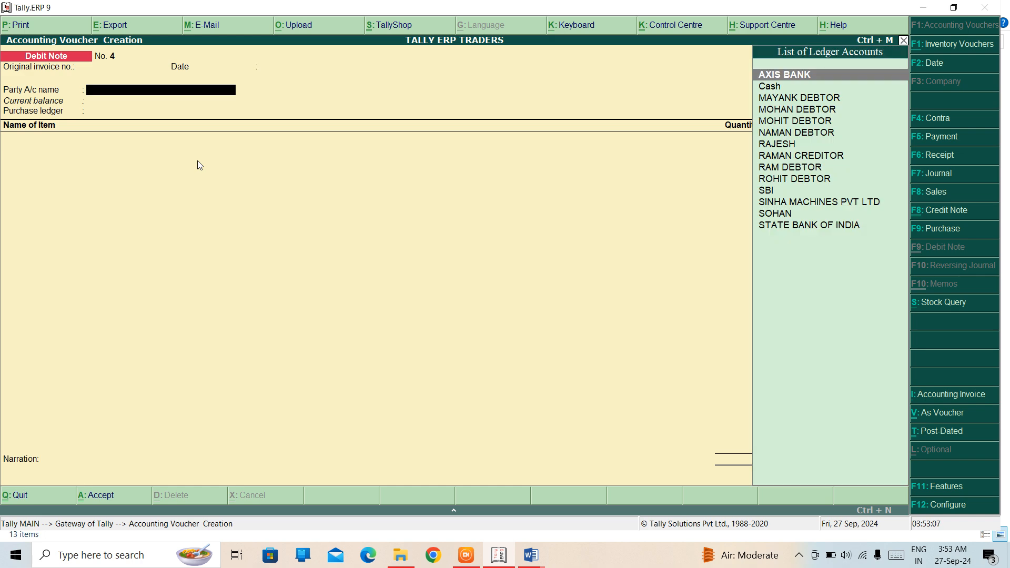
key(Return)
key(Escape)
key(Down)
key(Return)
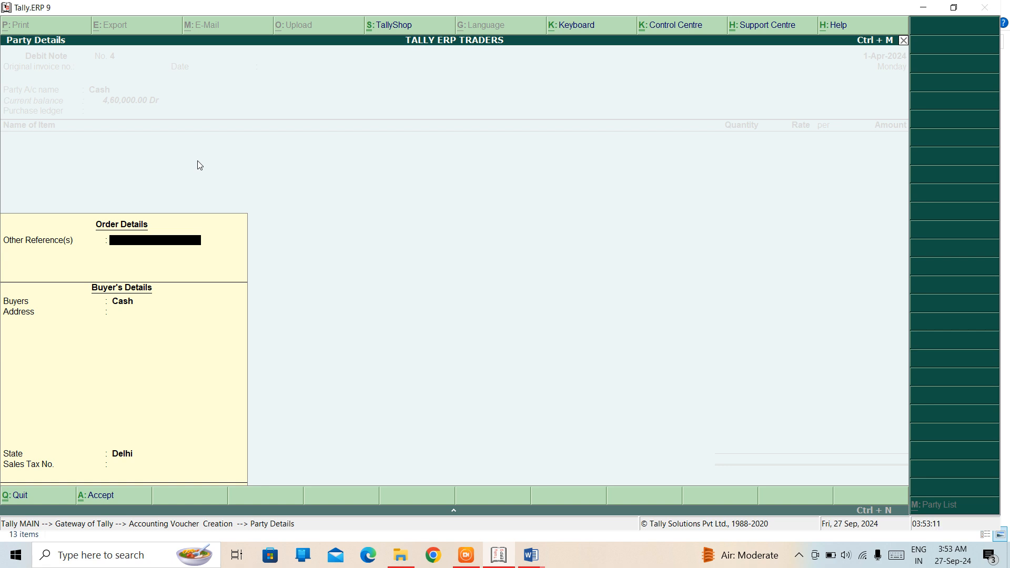
key(Return)
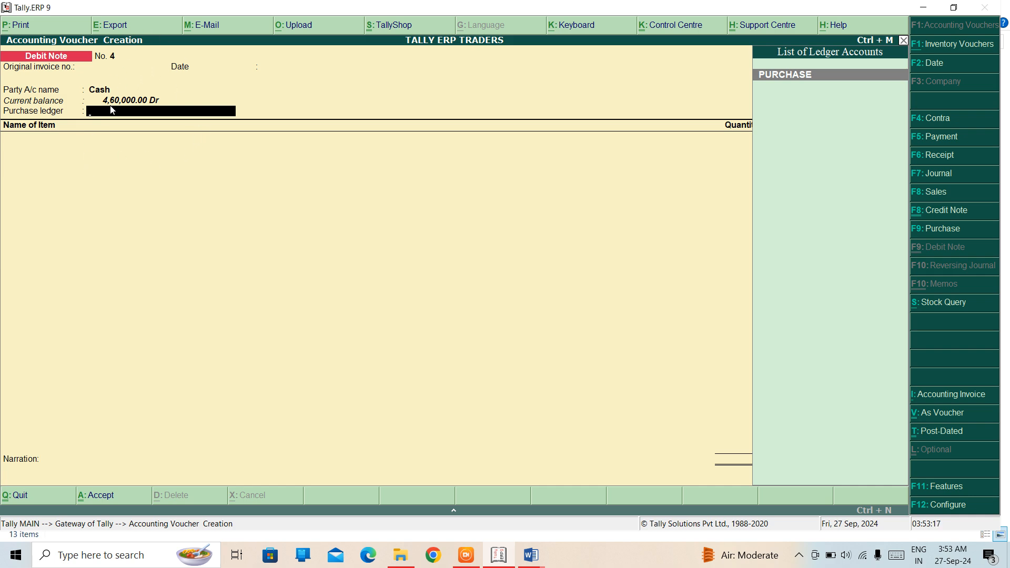
key(Escape)
key(y)
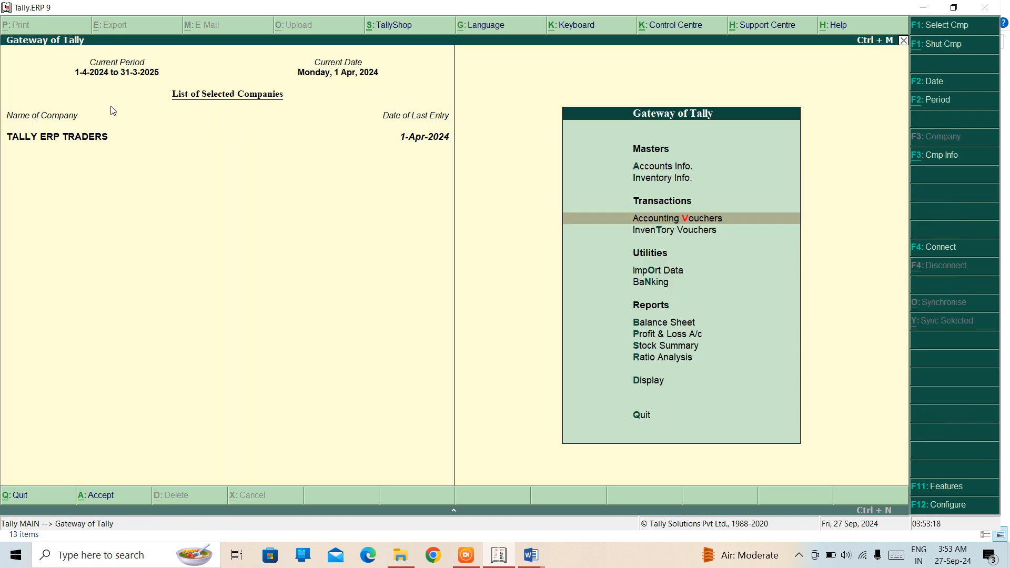
Open the Profit & Loss A/c and drill down through Purchase Accounts to the PURCHASE ledger's April vouchers.
key(Down)
key(Down)
key(Down)
key(Down)
key(Down)
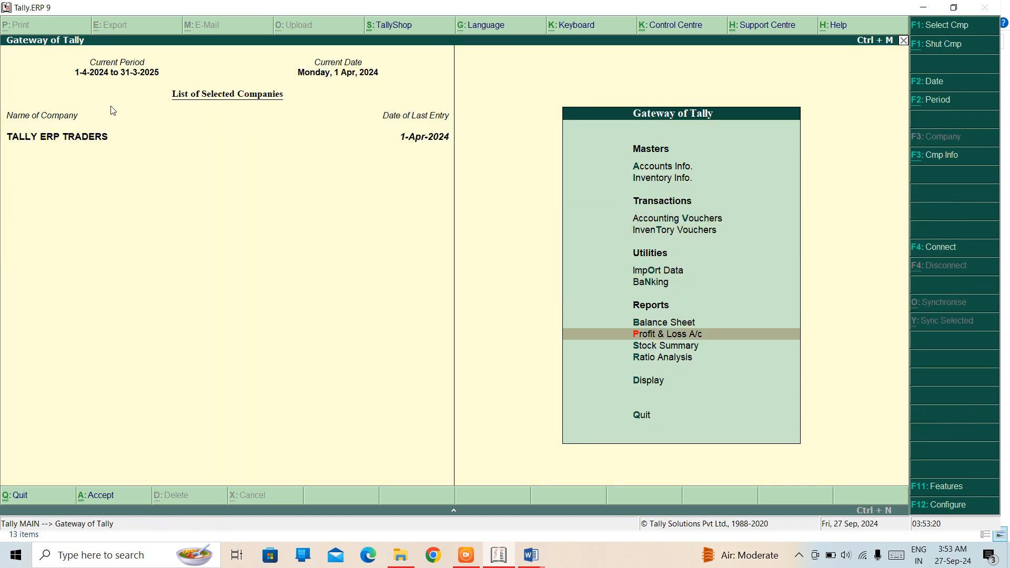
key(Return)
key(Down)
key(Return)
key(Return)
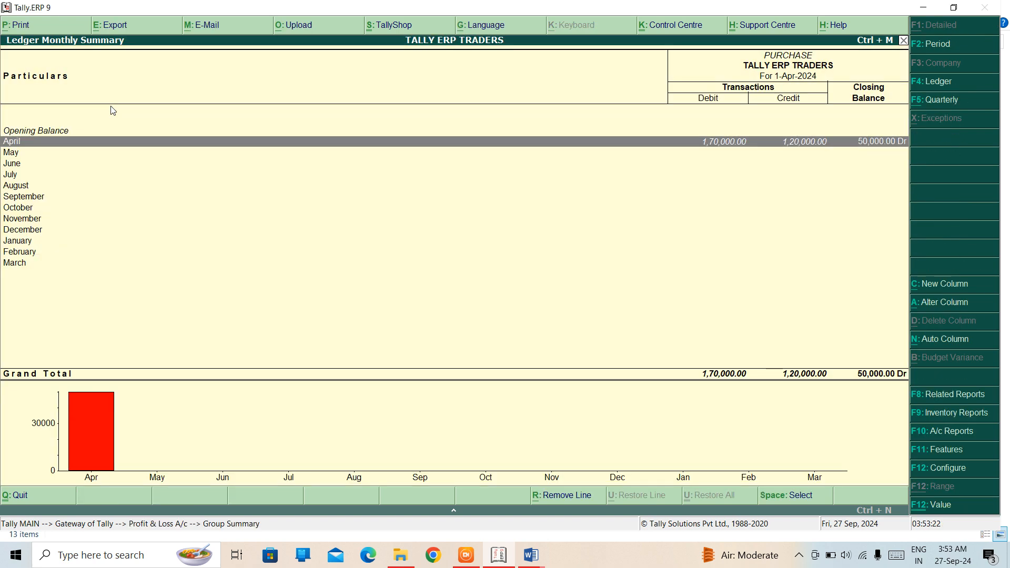
key(Return)
Review the purchase and debit note entries in the PURCHASE ledger vouchers, and return to the Profit & Loss A/c.
key(Down)
key(Down)
key(Down)
key(Down)
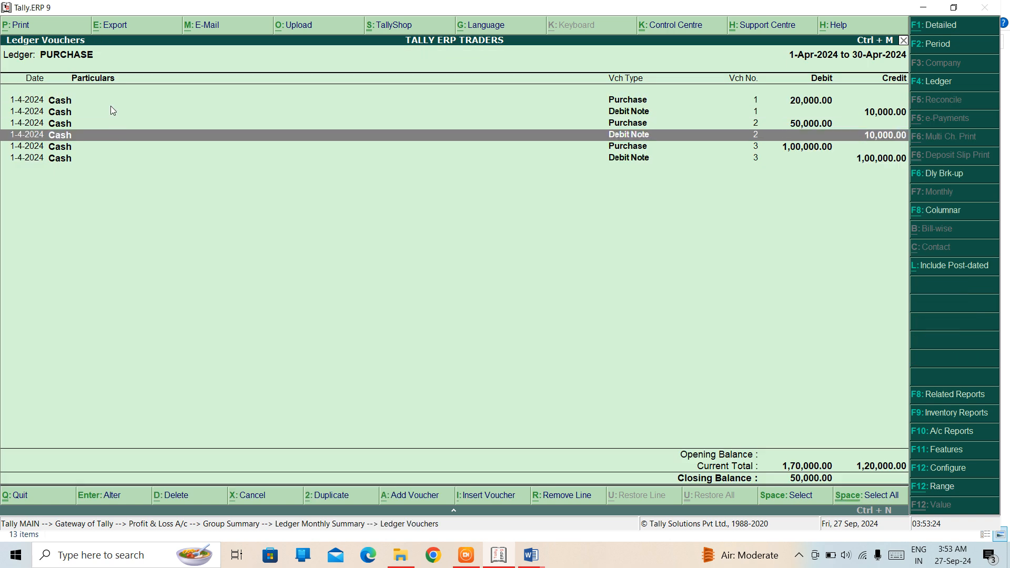
key(Down)
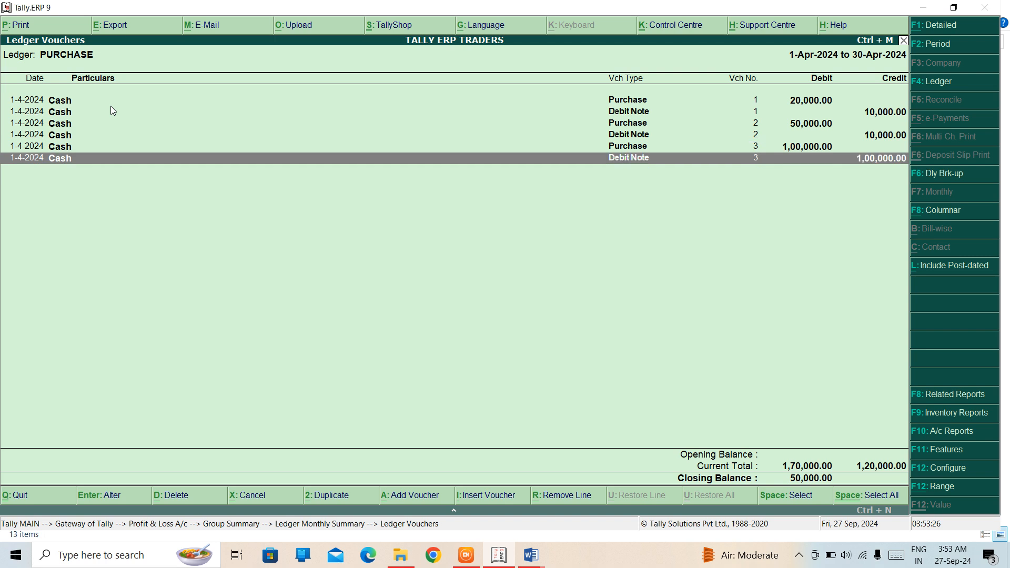
key(Up)
key(Up)
key(Up)
key(Up)
key(Up)
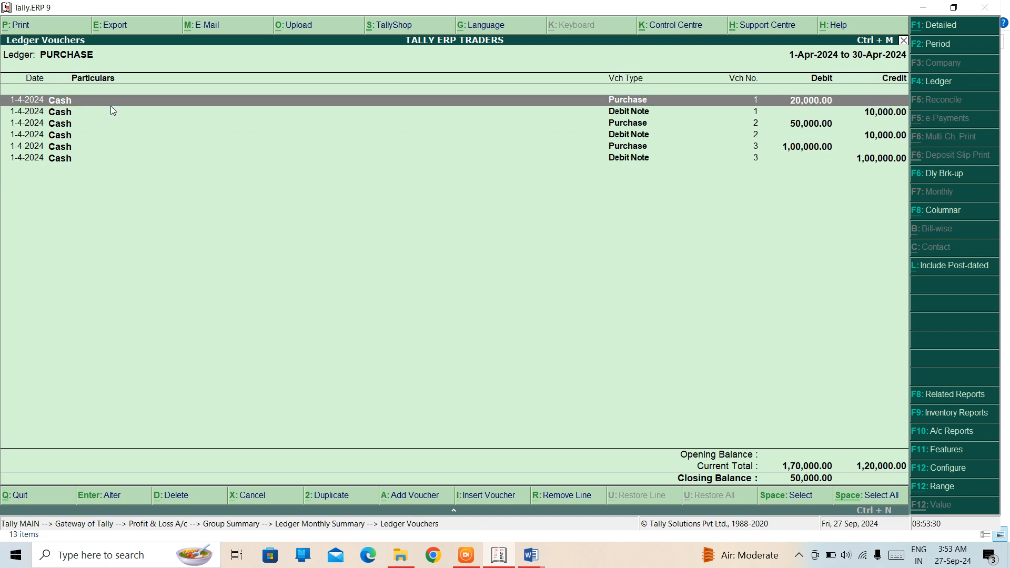
key(Down)
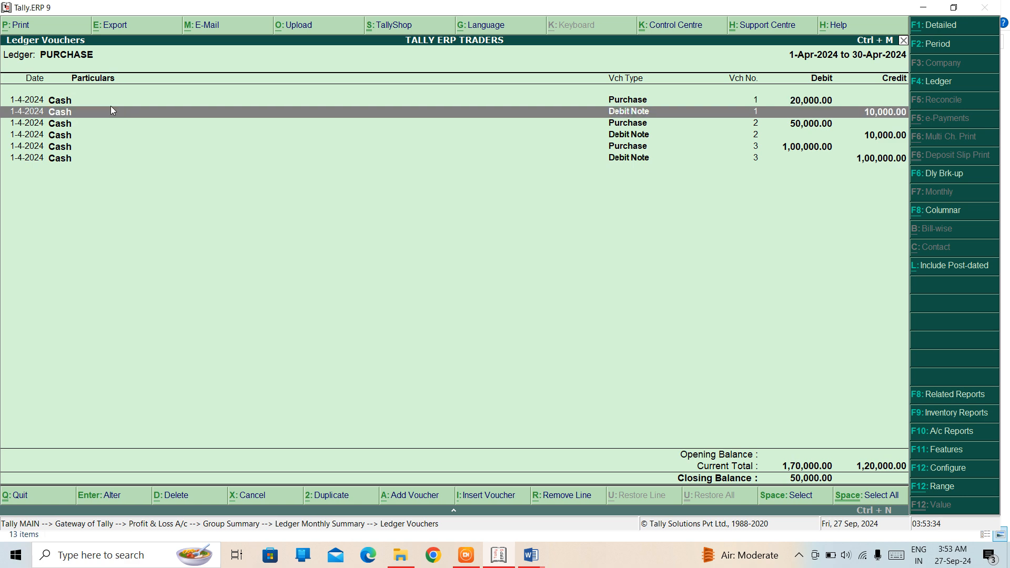
key(Down)
key(Down)
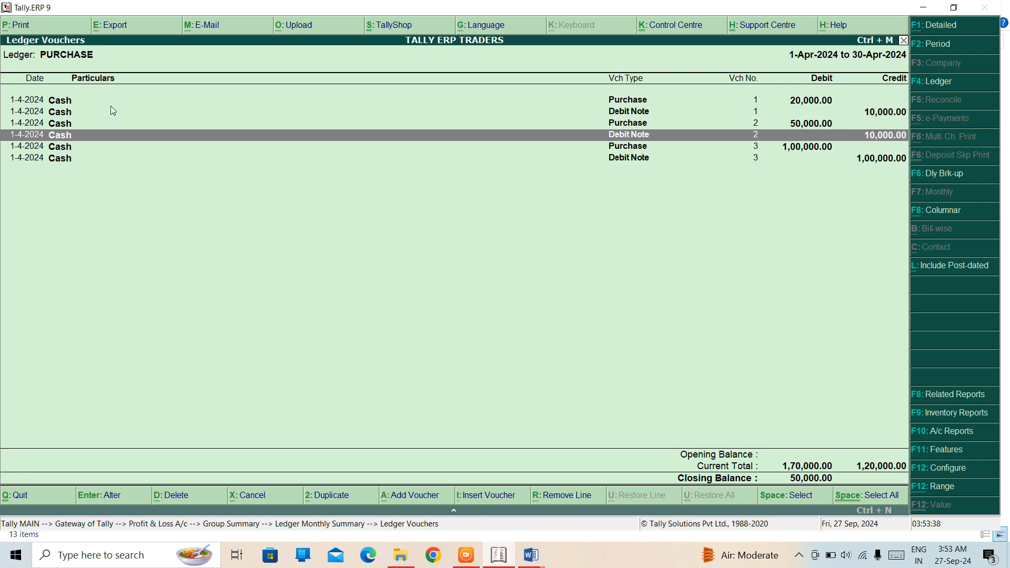
key(Down)
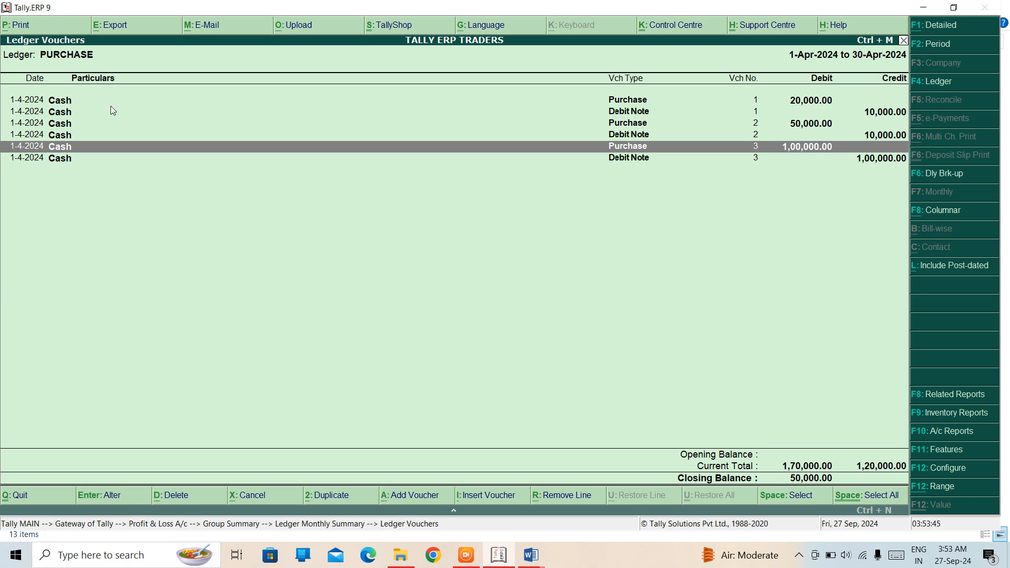
key(Escape)
key(Escape)
key(Escape)
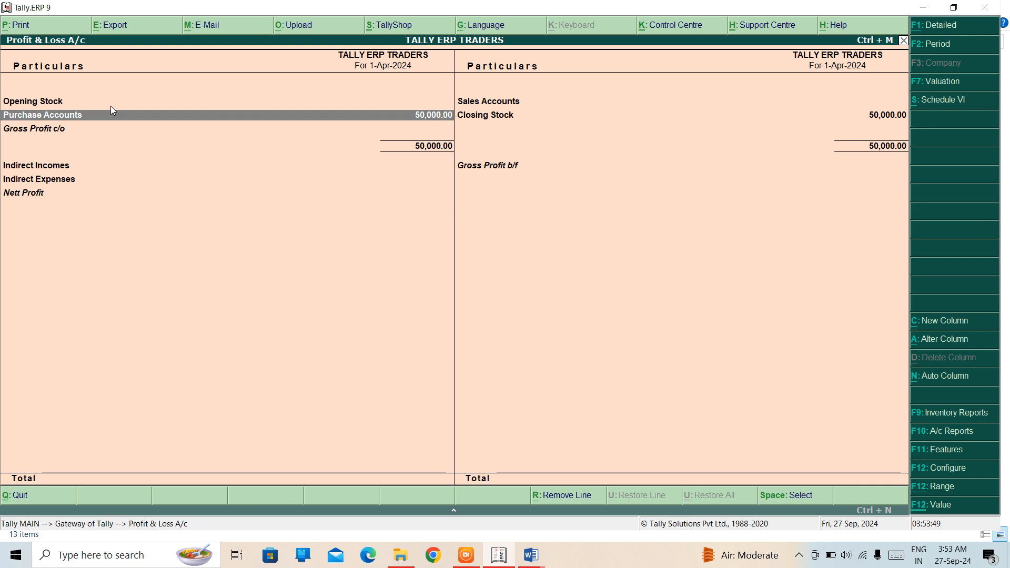
Leave the Profit & Loss A/c and open the Account Books among the Display reports.
key(Escape)
key(Down)
key(Down)
key(Down)
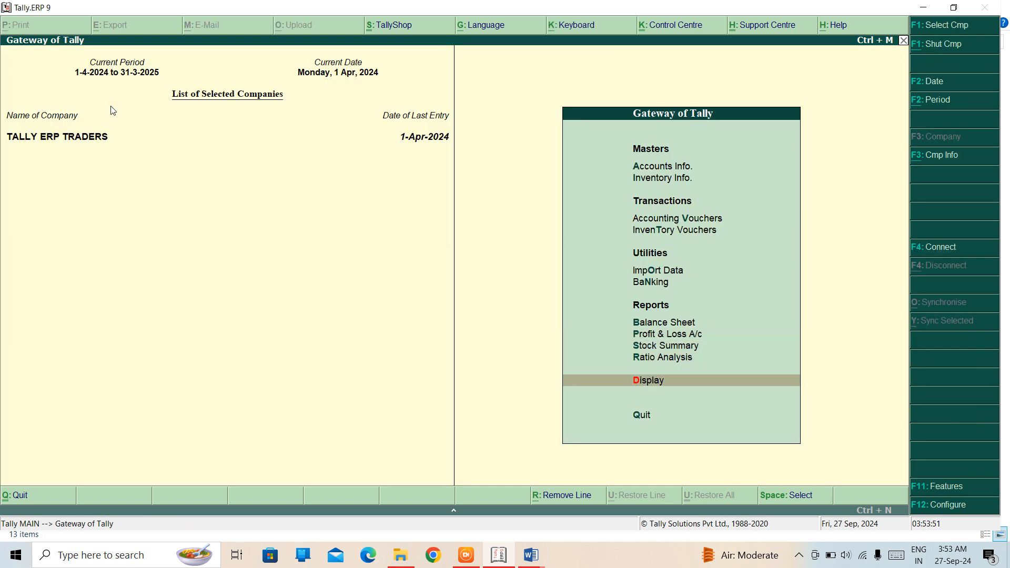
key(Return)
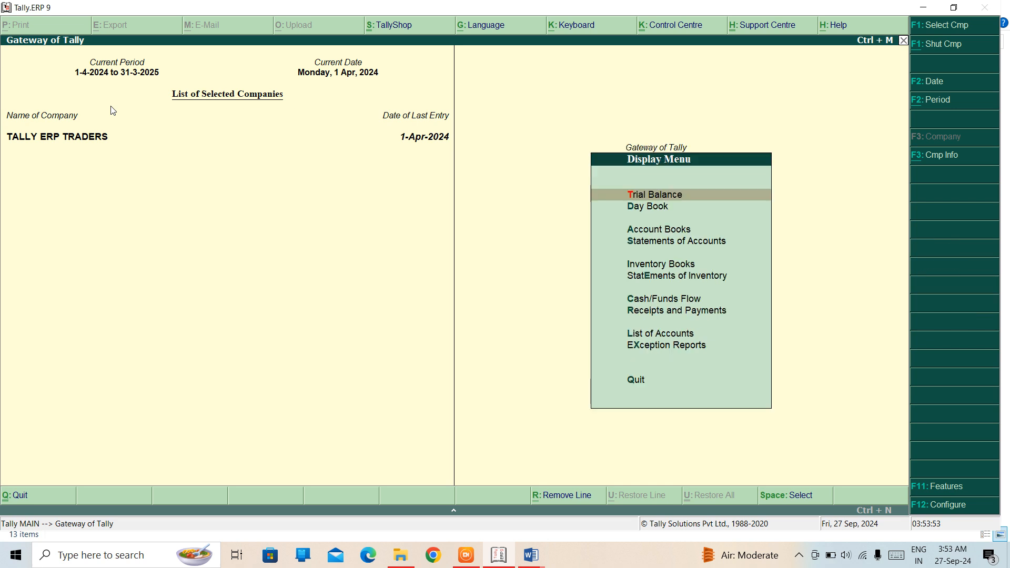
key(Down)
key(Down)
key(Return)
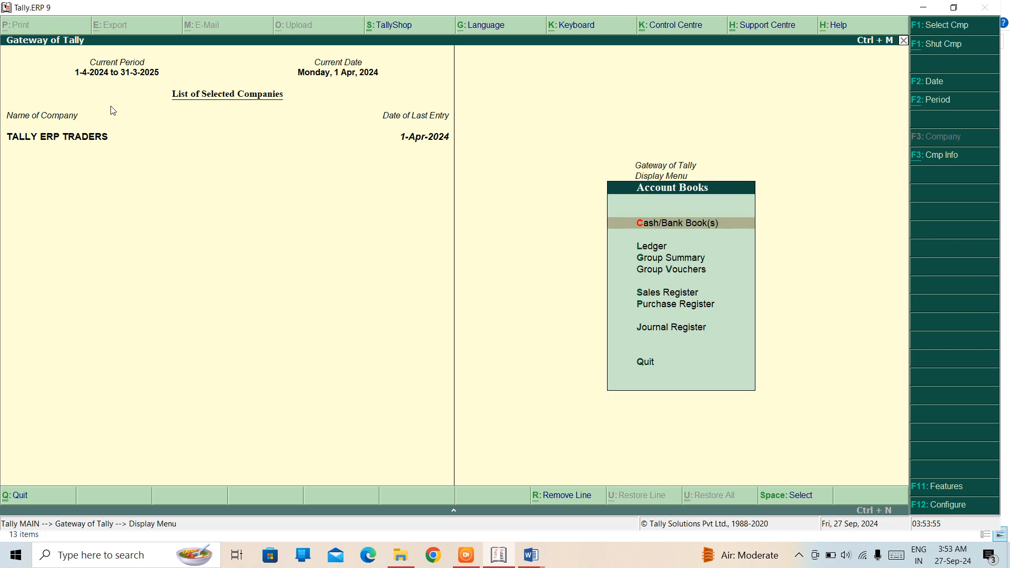
Open the Purchase Register and drill down to the list of April purchase vouchers.
key(Down)
key(Down)
key(Down)
key(Down)
key(Down)
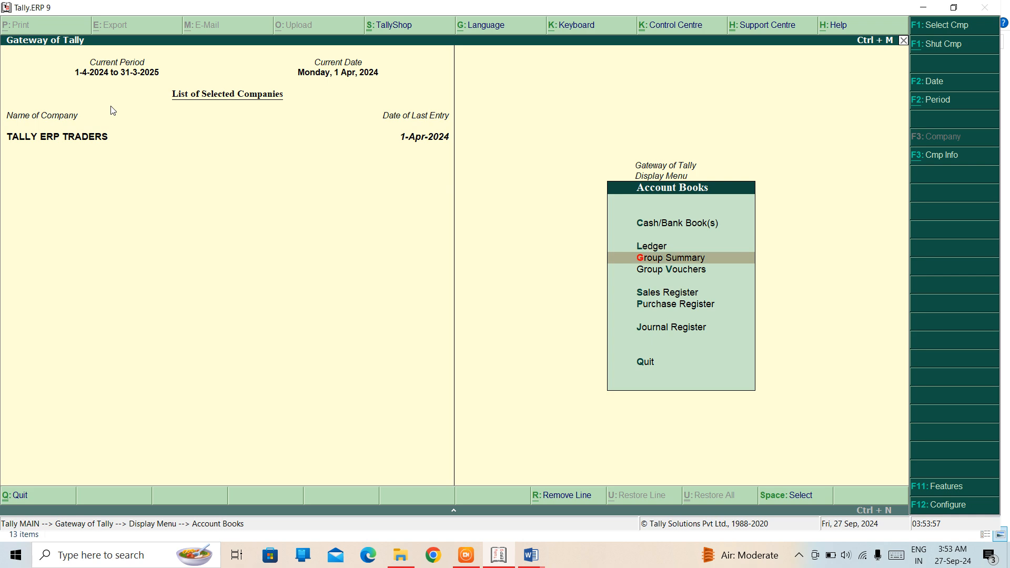
key(Return)
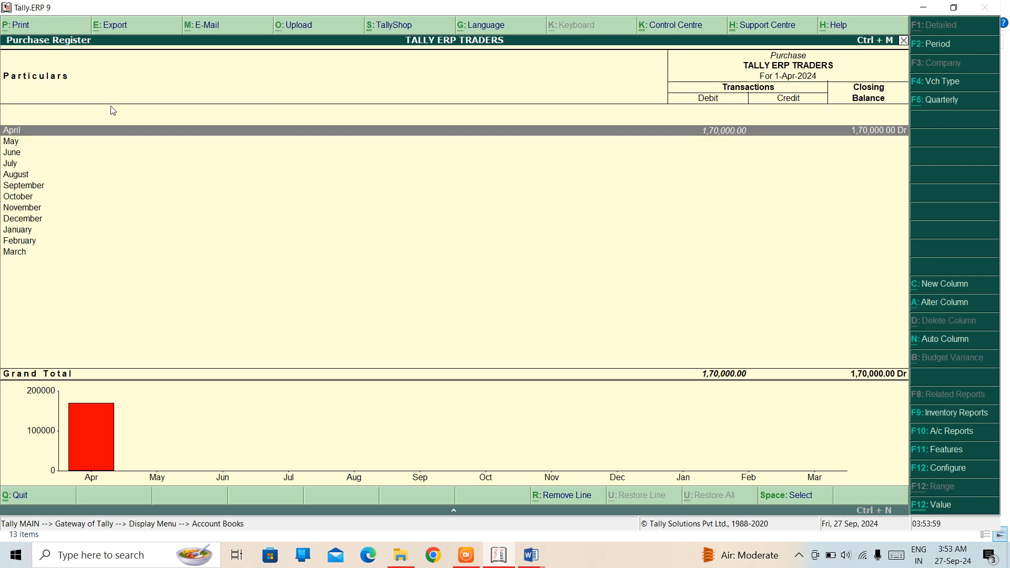
key(Return)
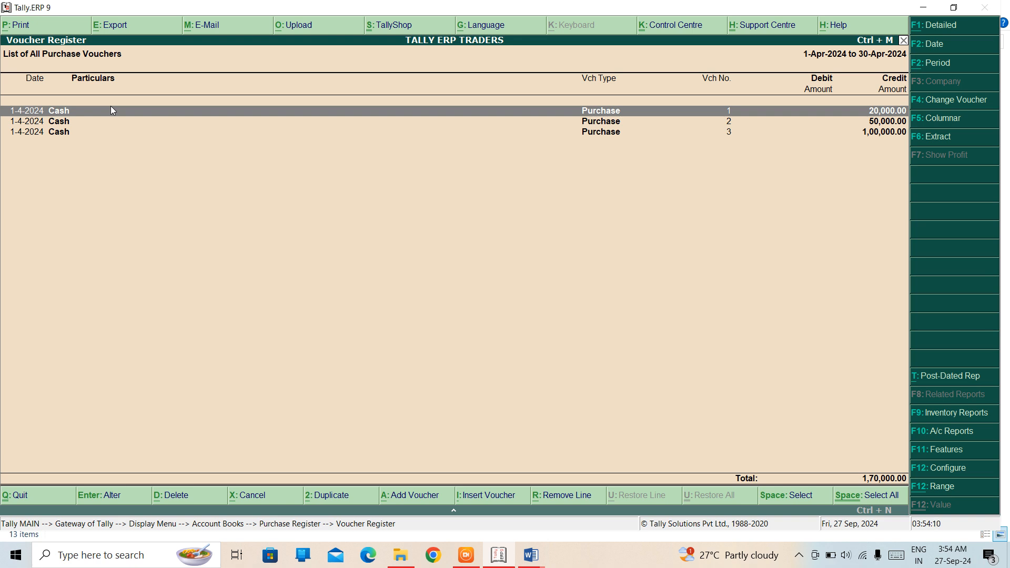
Close the April purchase voucher list and return to the Gateway of Tally.
key(F10)
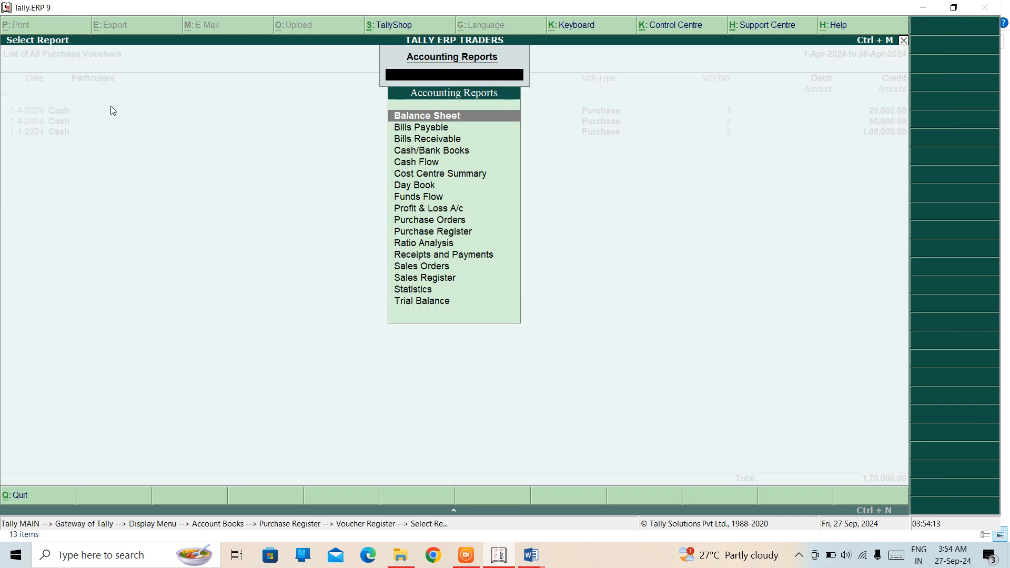
key(Escape)
key(Escape)
key(Escape)
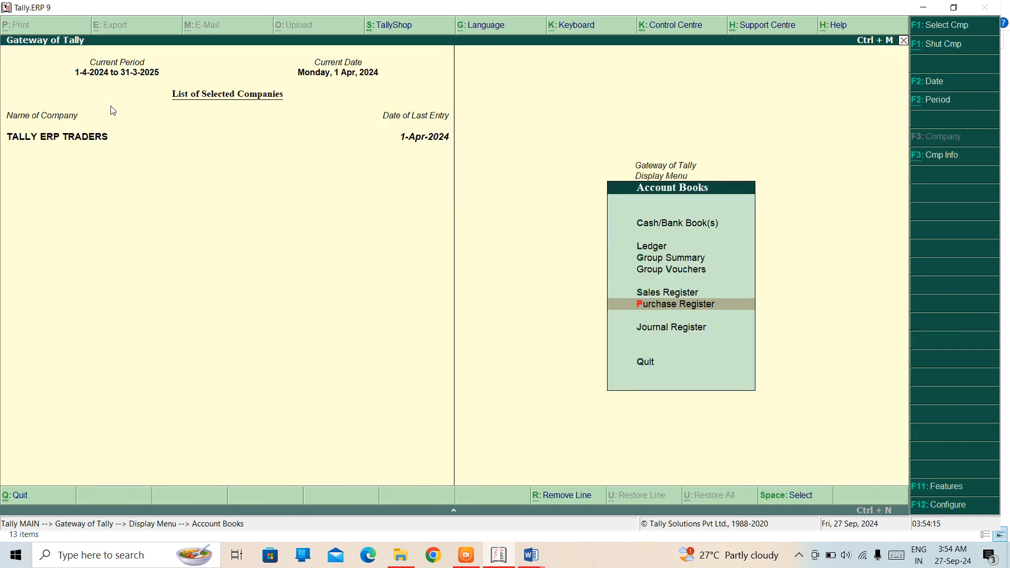
key(Escape)
key(Escape)
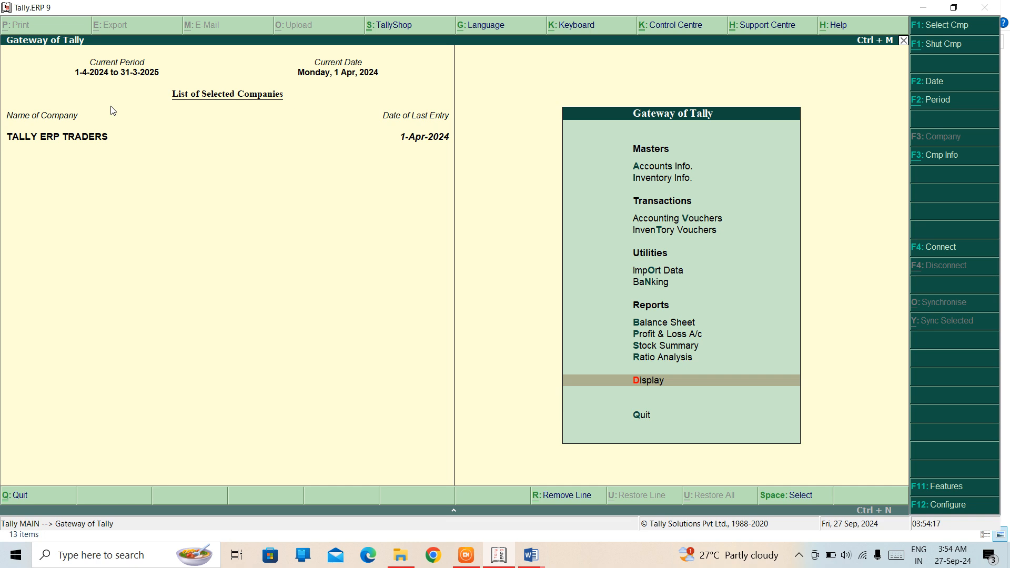
Open the Balance Sheet and review the liabilities side from Capital Account to Fixed Assets.
key(Up)
key(Up)
key(Up)
key(Up)
key(Return)
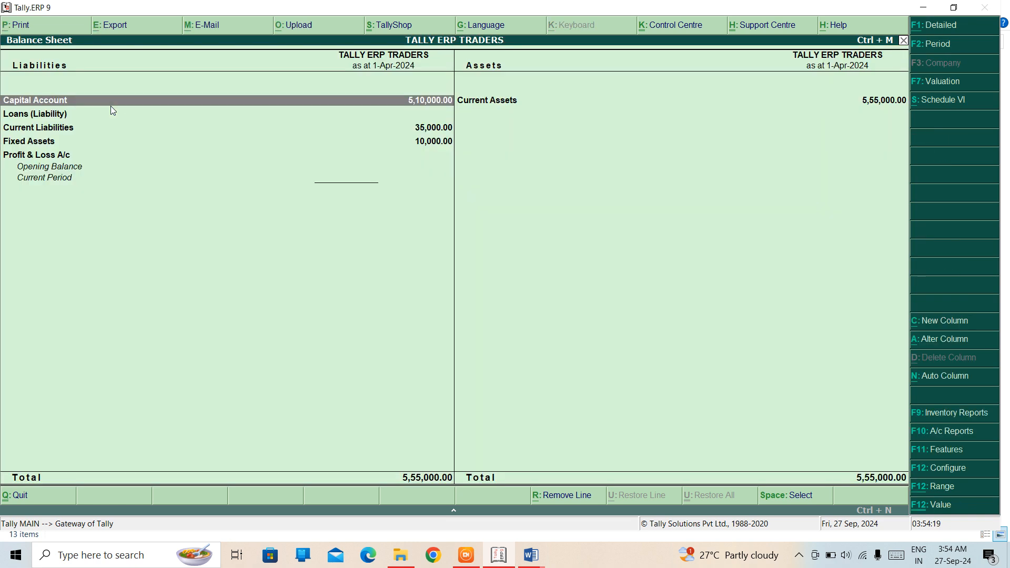
key(Down)
key(Down)
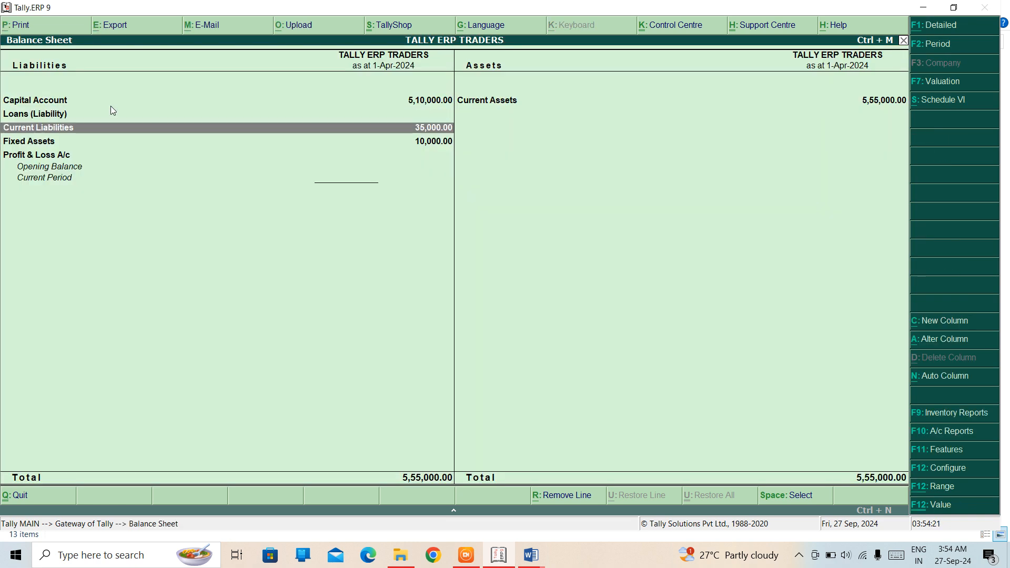
key(Down)
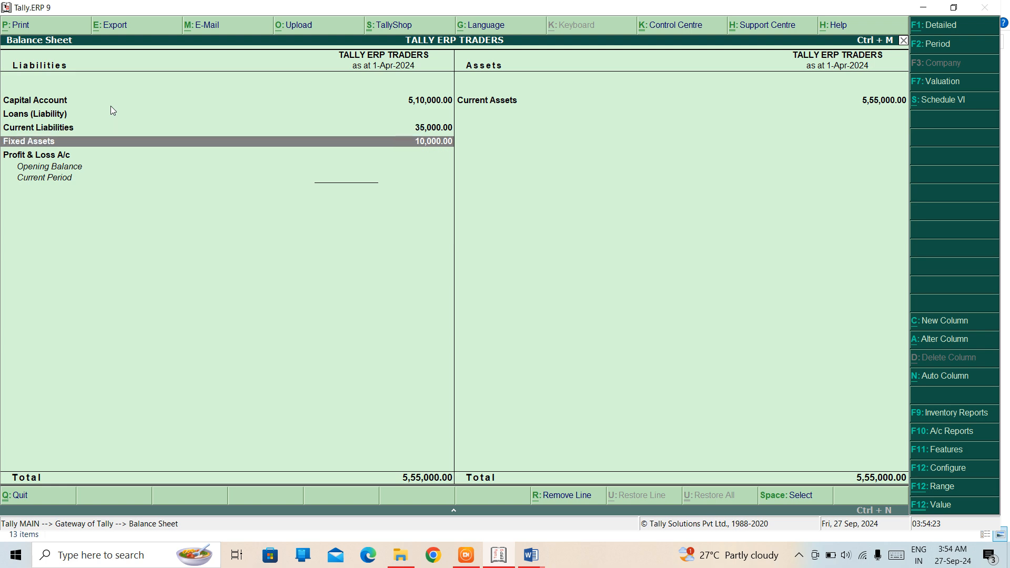
Drill down into Current Assets, examine the Sundry Debtors and Cash-in-Hand balances, and return to the Gateway of Tally.
key(Right)
key(Return)
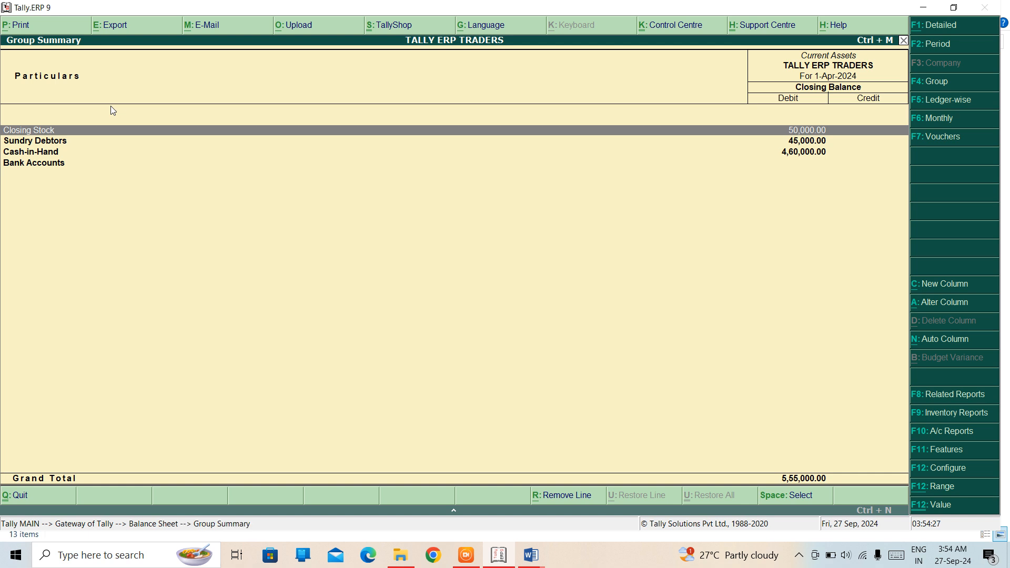
key(Down)
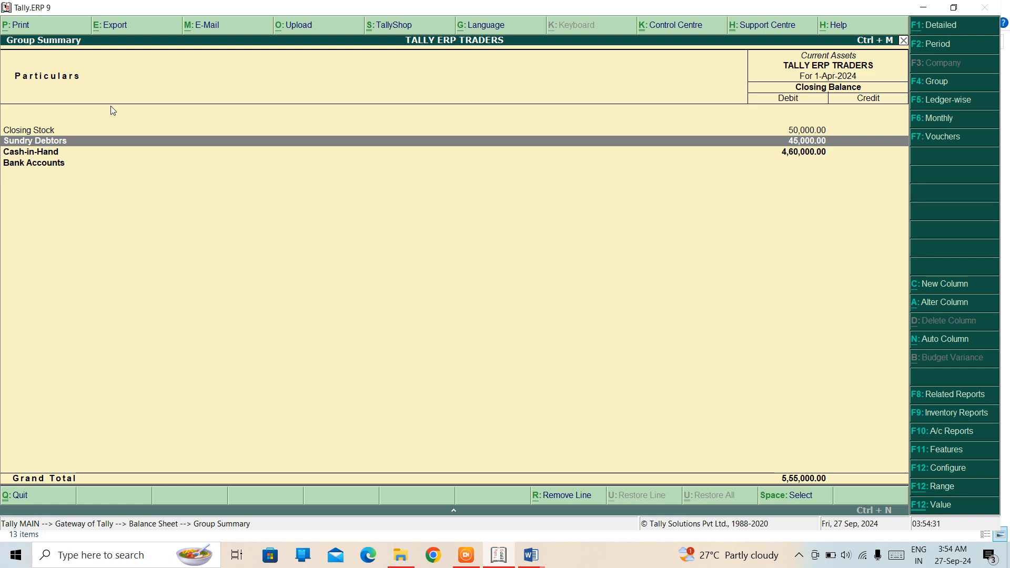
key(Down)
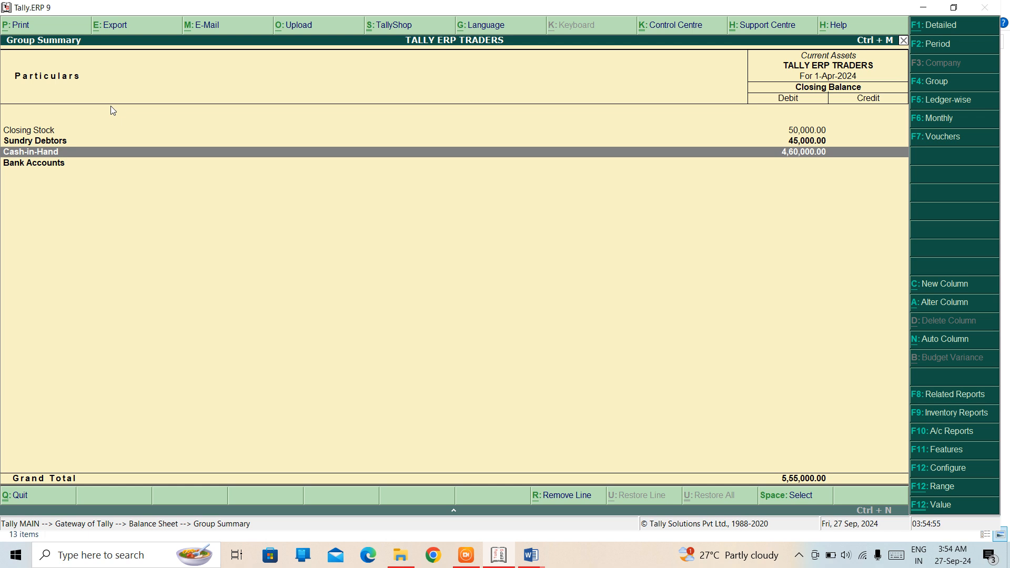
key(Escape)
key(Escape)
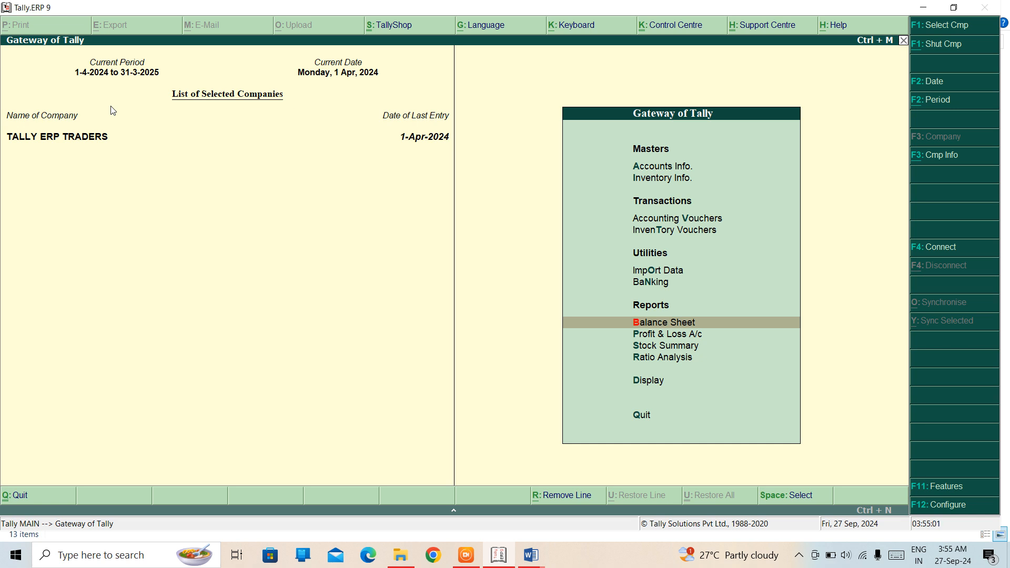
key(Up)
key(Up)
key(Up)
key(Up)
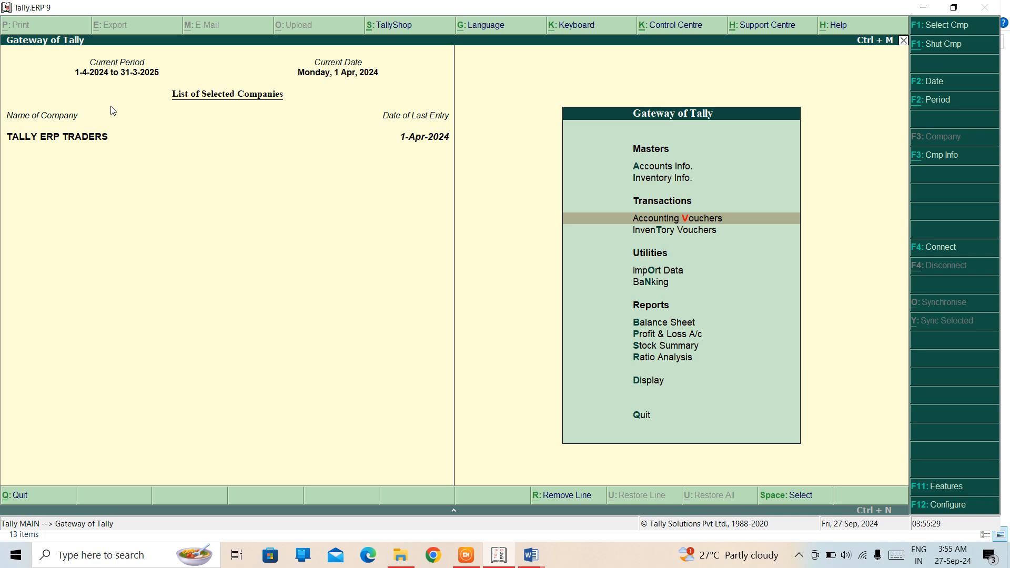
key(Up)
key(Up)
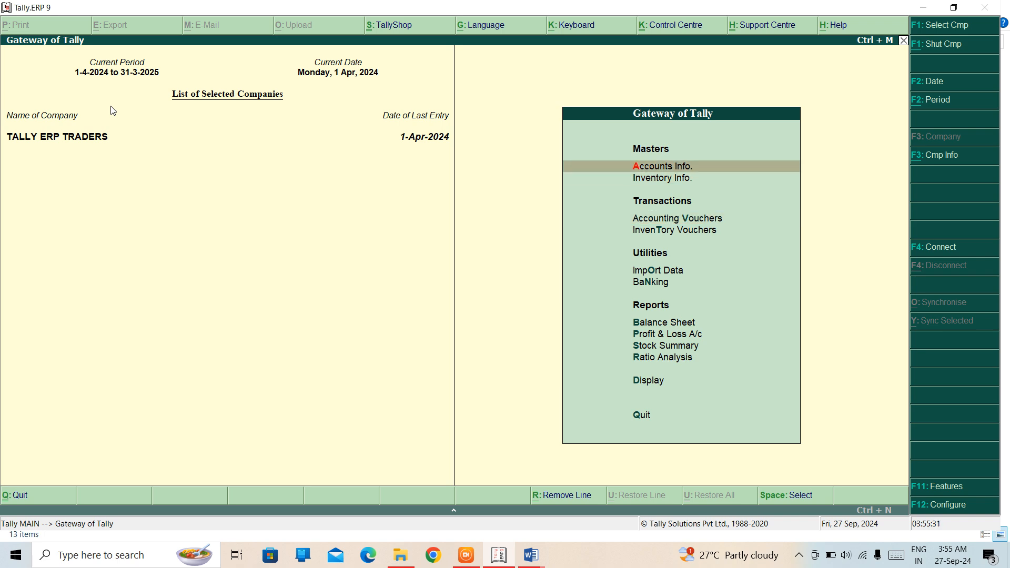